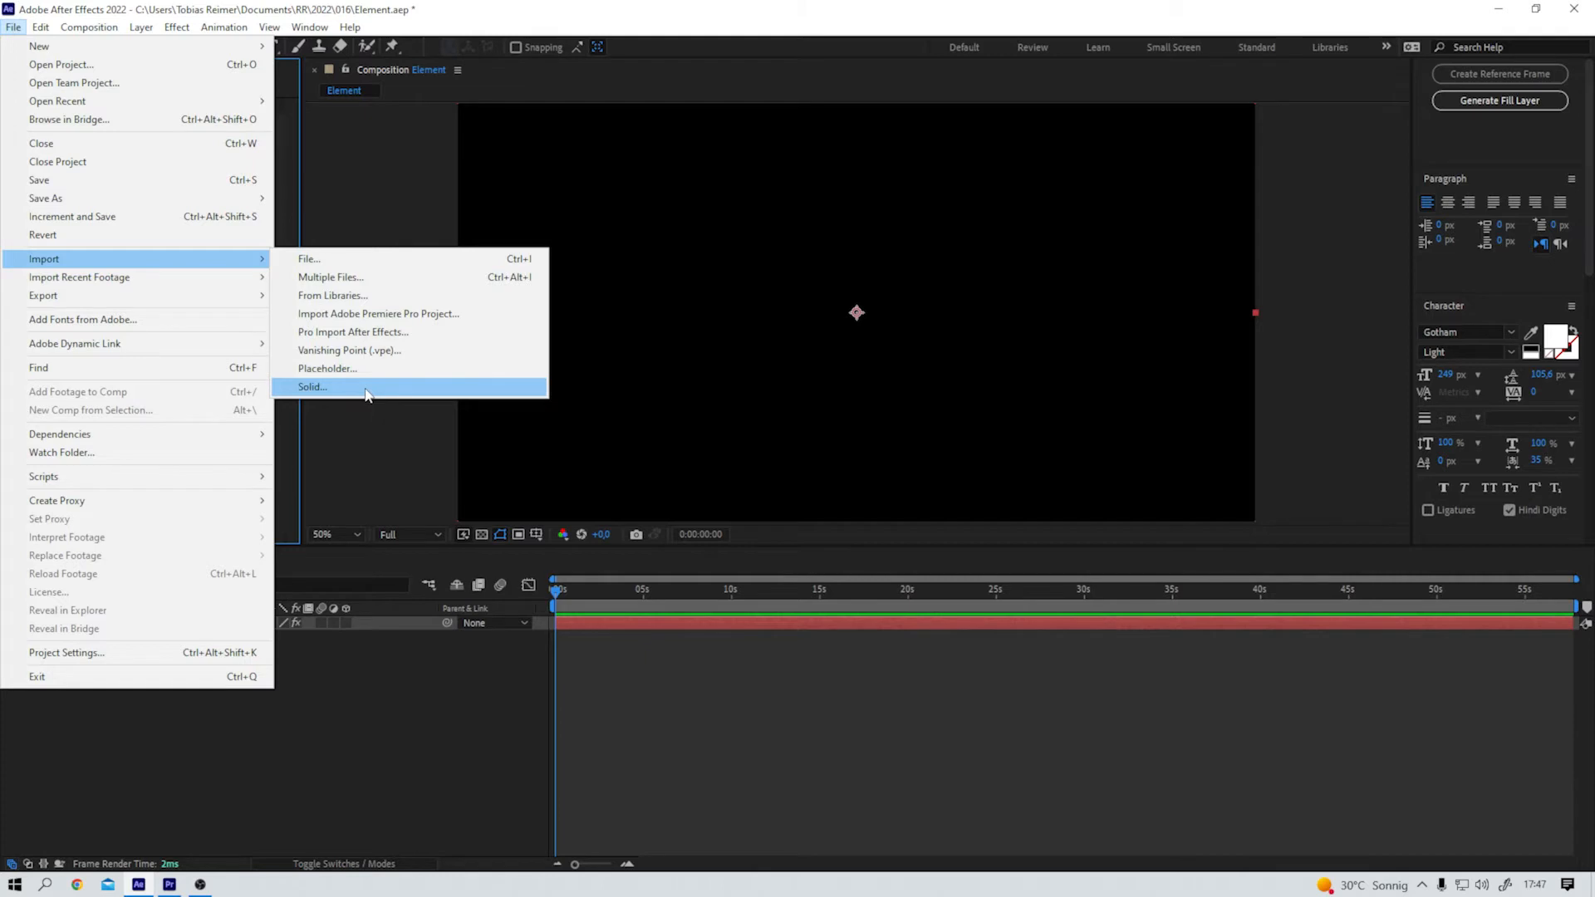
Add a new text layer to the composition reading "3D"
left_click(304, 680)
right_click(306, 682)
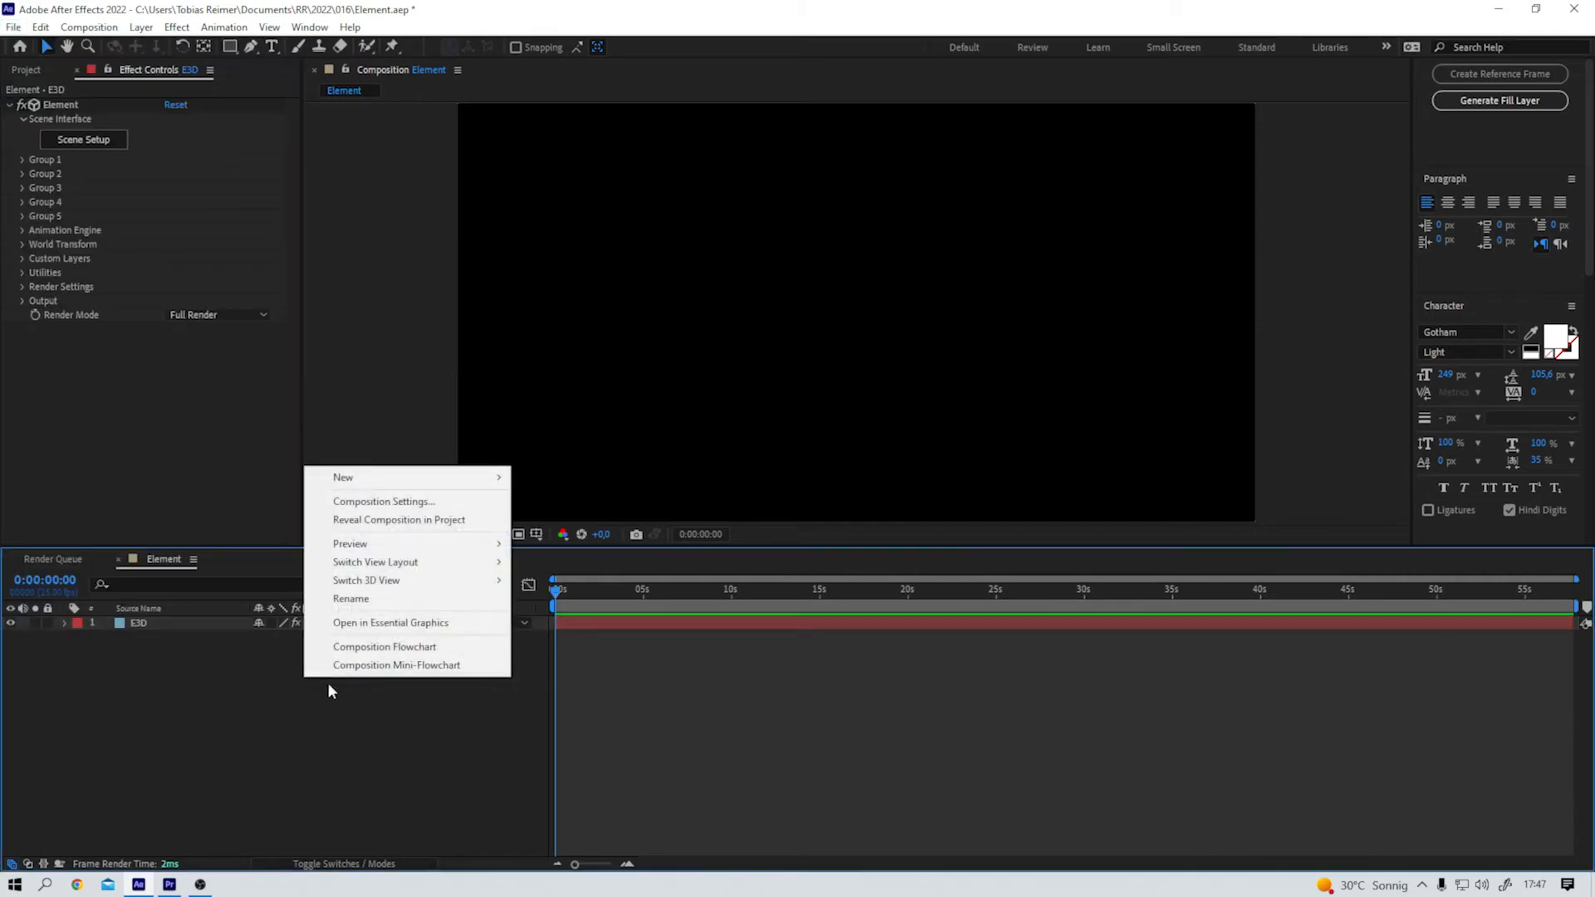
mouse_move(340, 477)
left_click(582, 503)
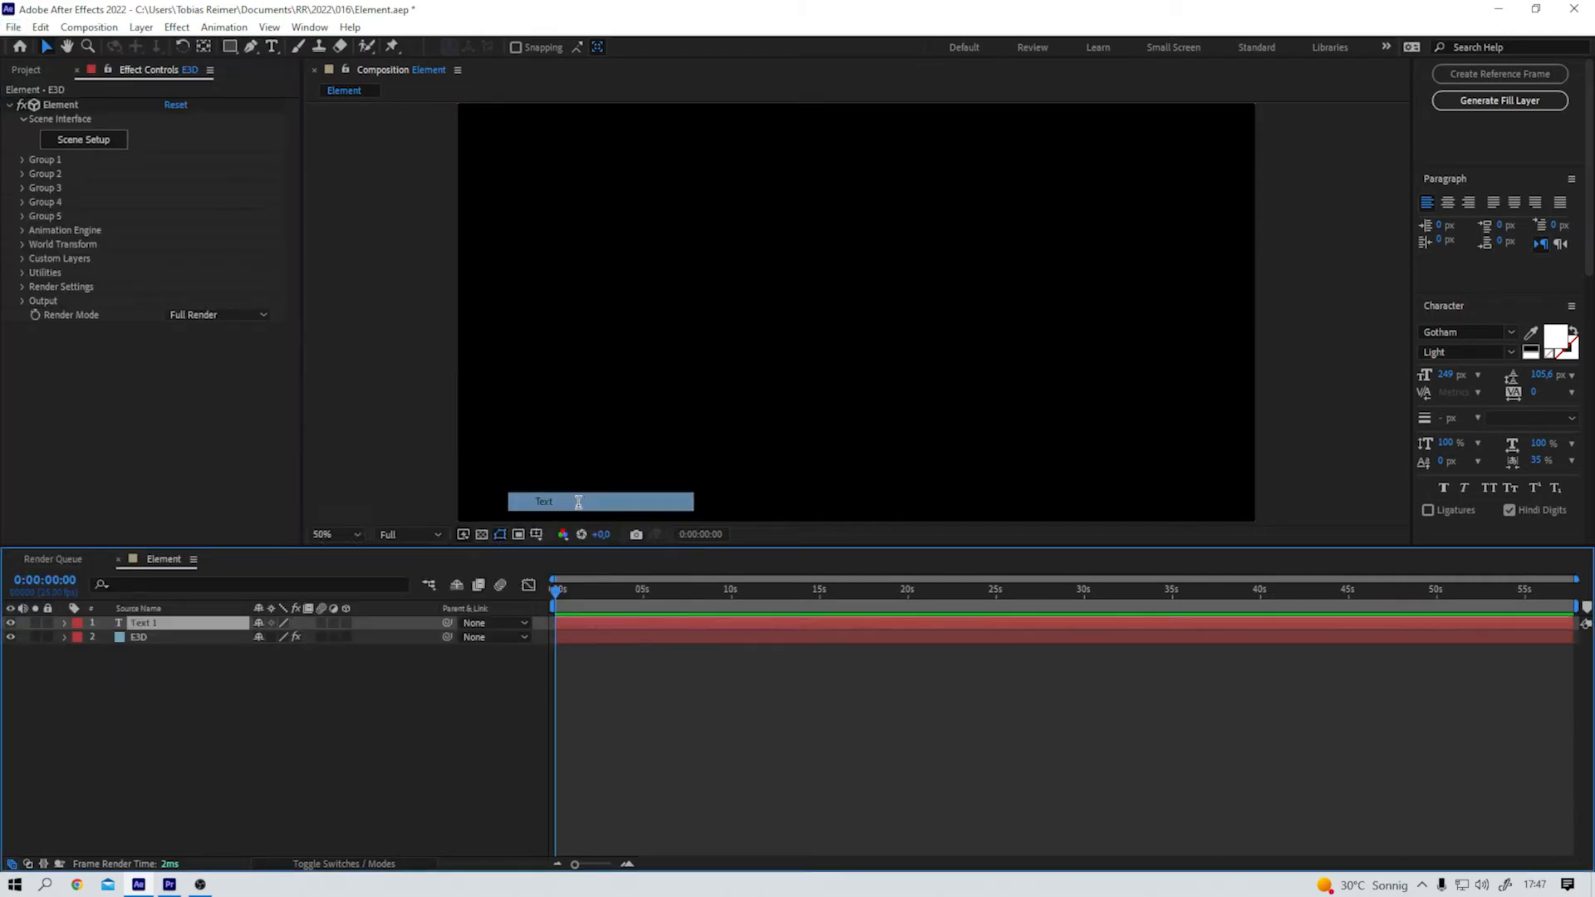
type("3D")
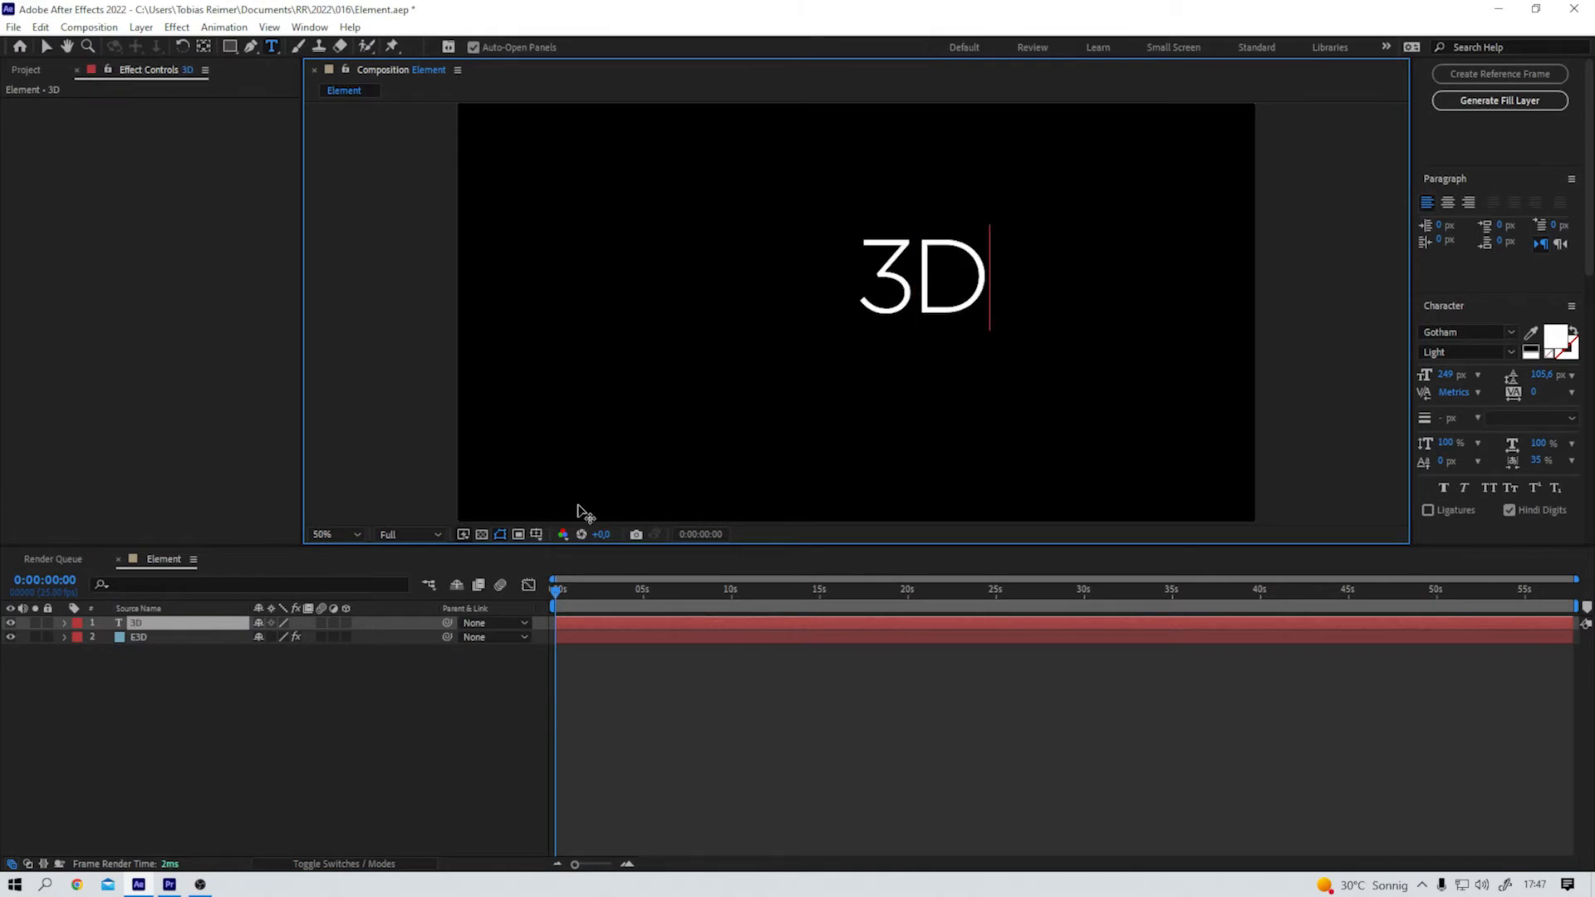
Make the "3D" text layer three-dimensional and rotate it about its Y axis
left_click(165, 625)
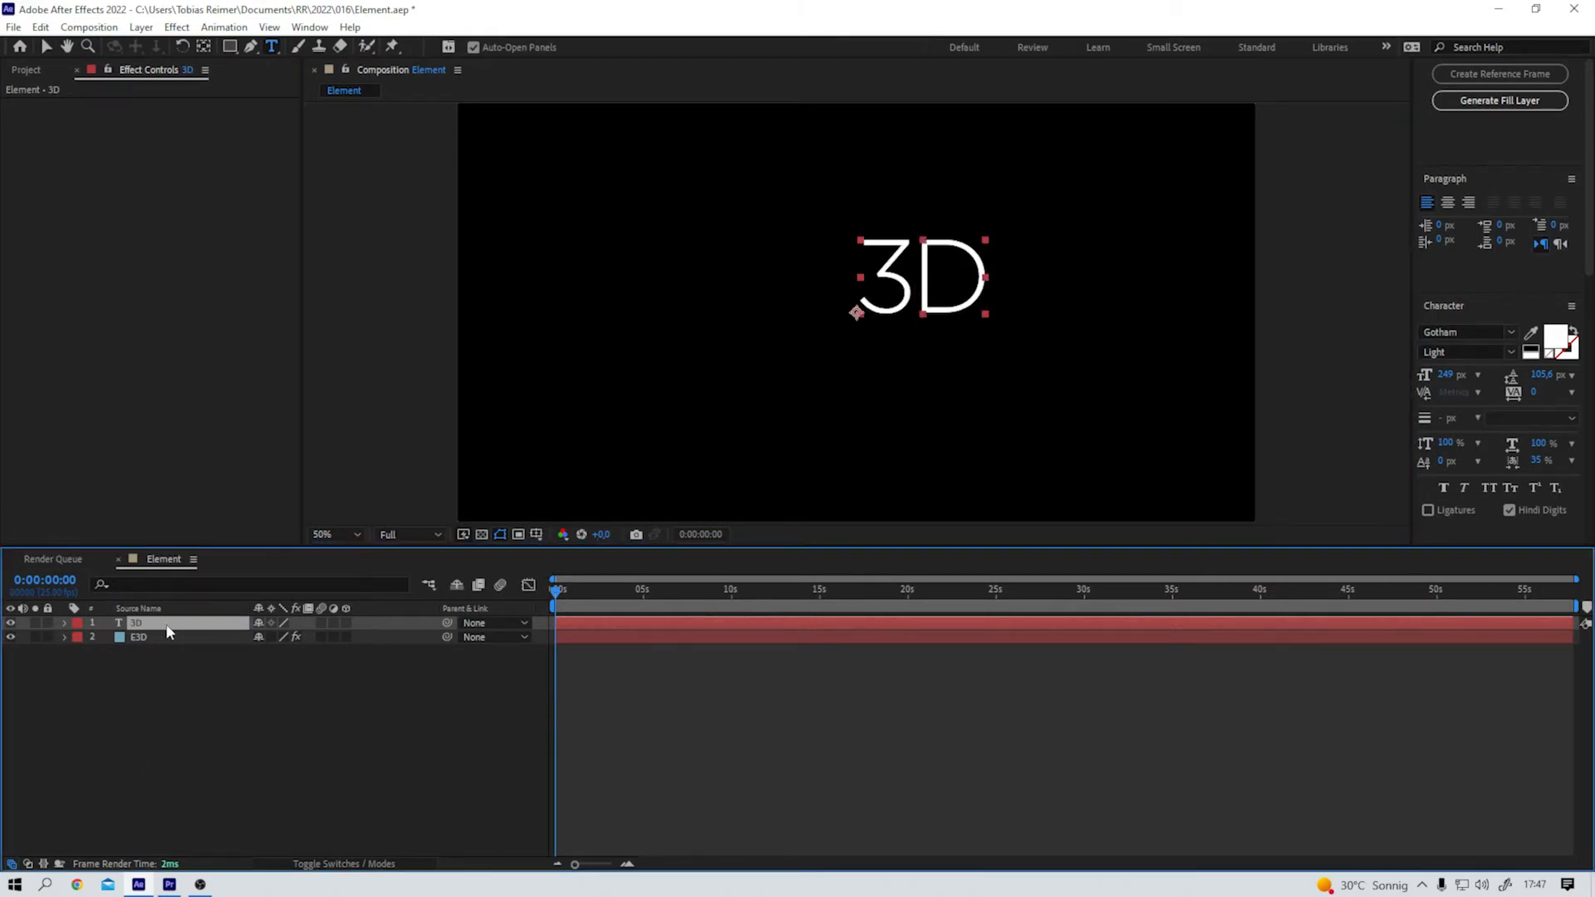
left_click(346, 622)
key("r")
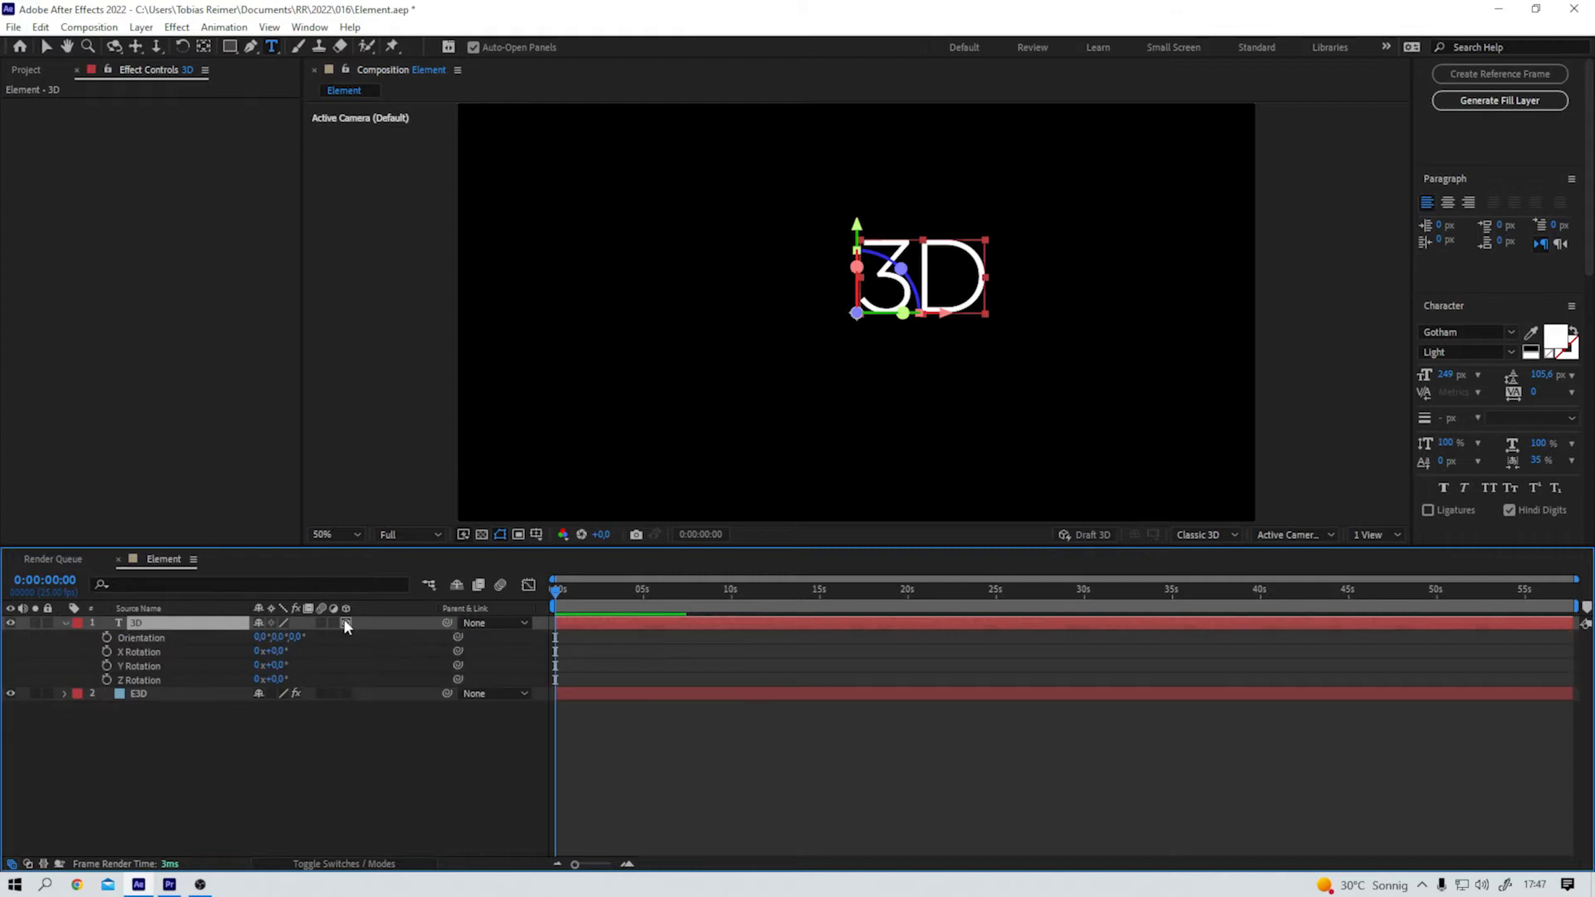
left_click_drag(272, 667, 335, 655)
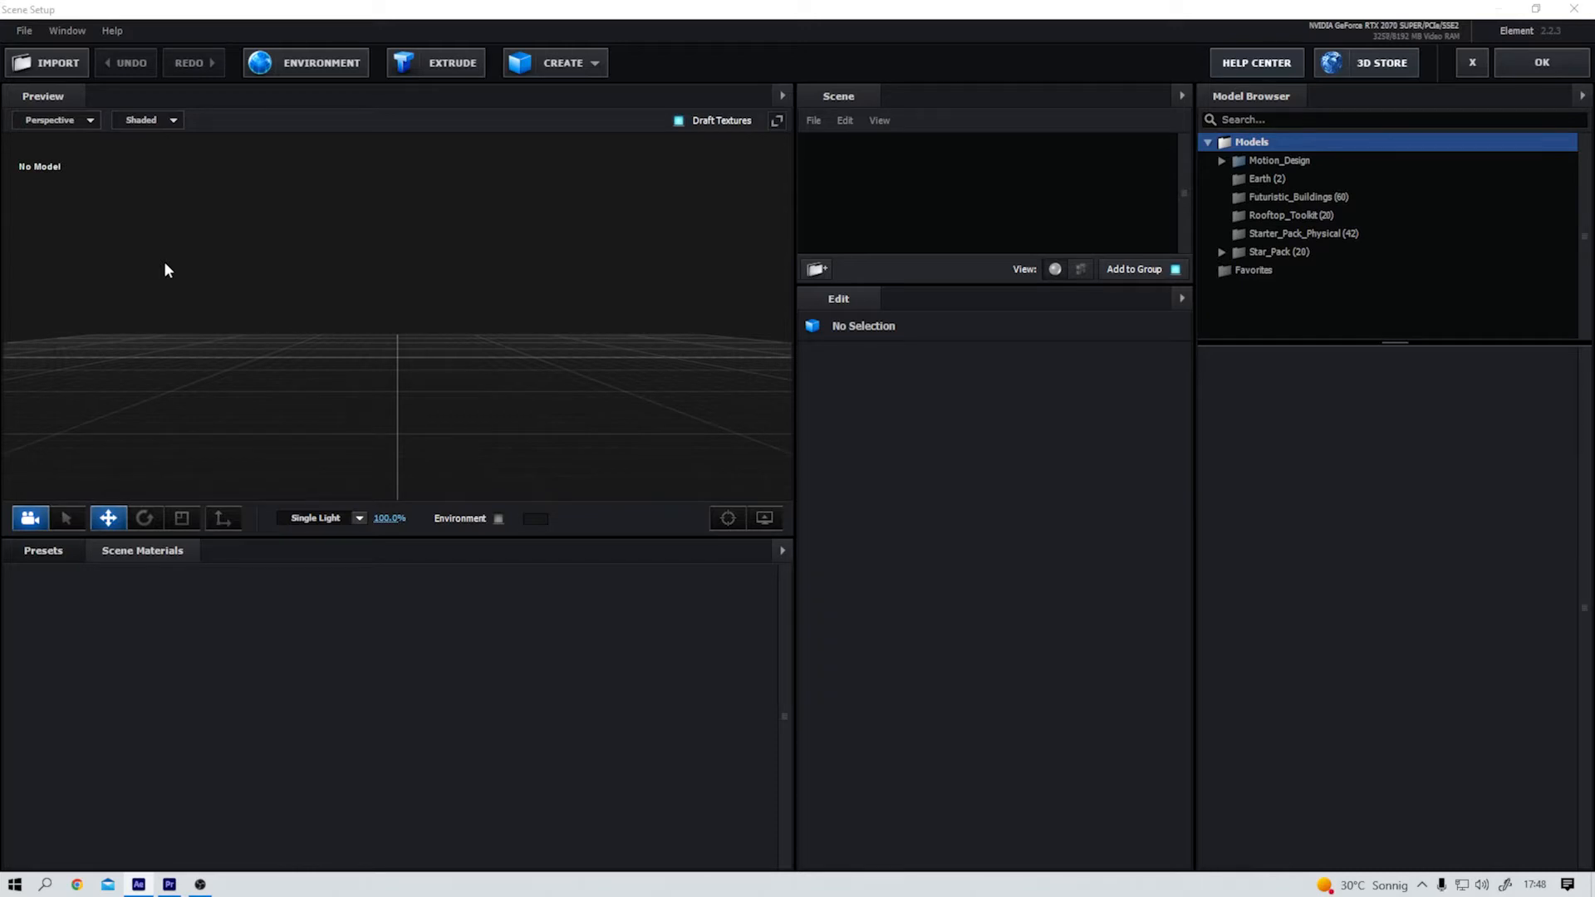
Import the Srad 750 model into the Element scene with the default import preferences
left_click(33, 62)
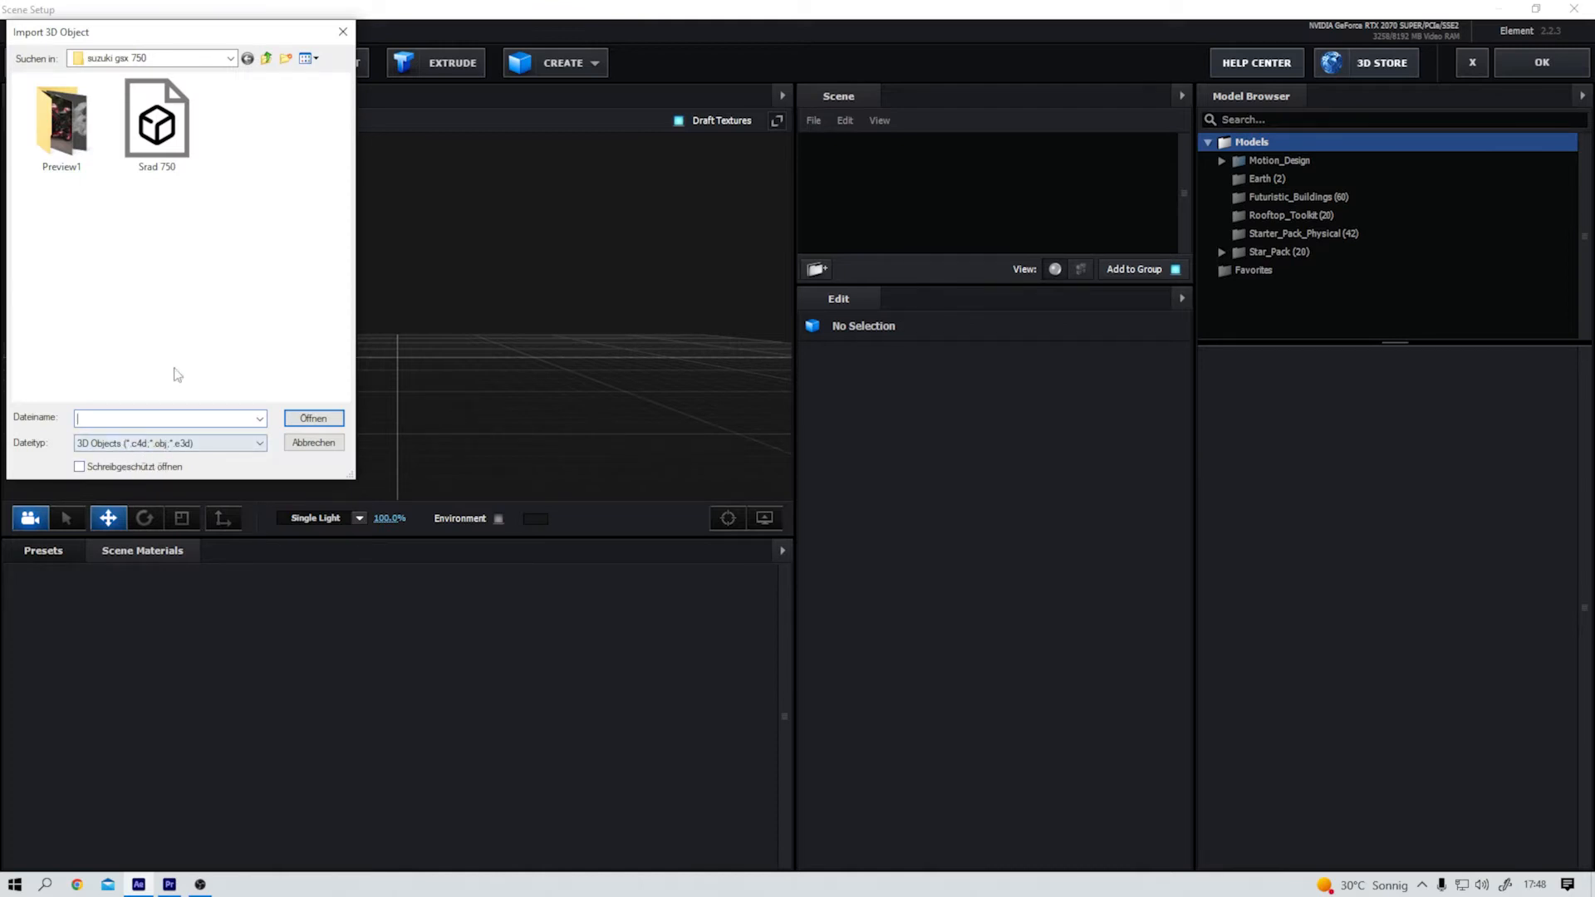
left_click(162, 139)
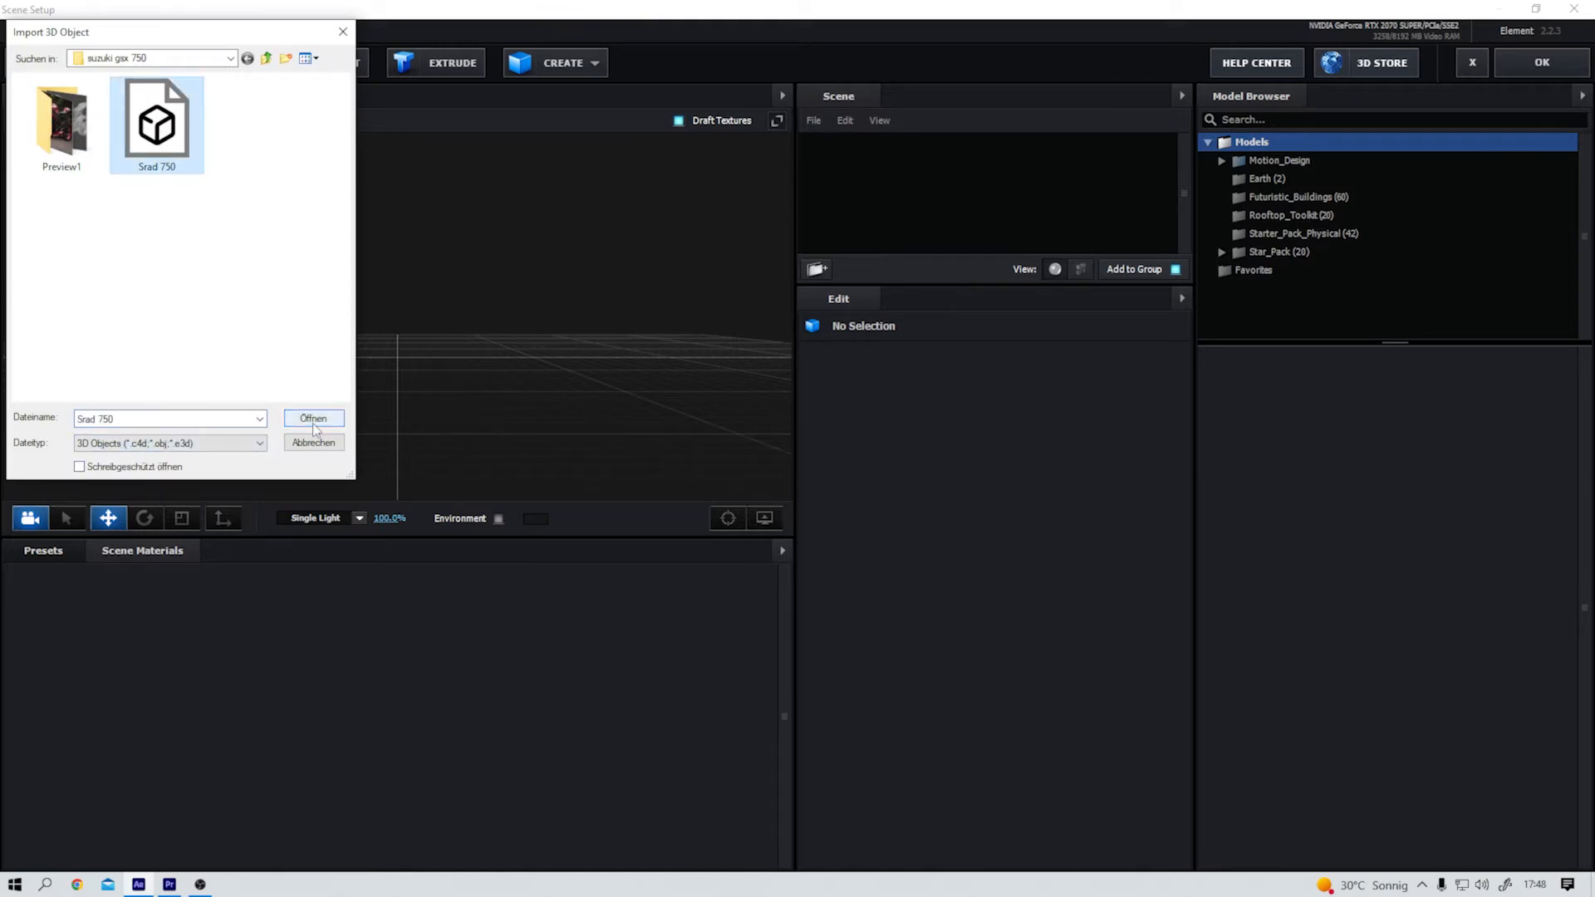
left_click(312, 418)
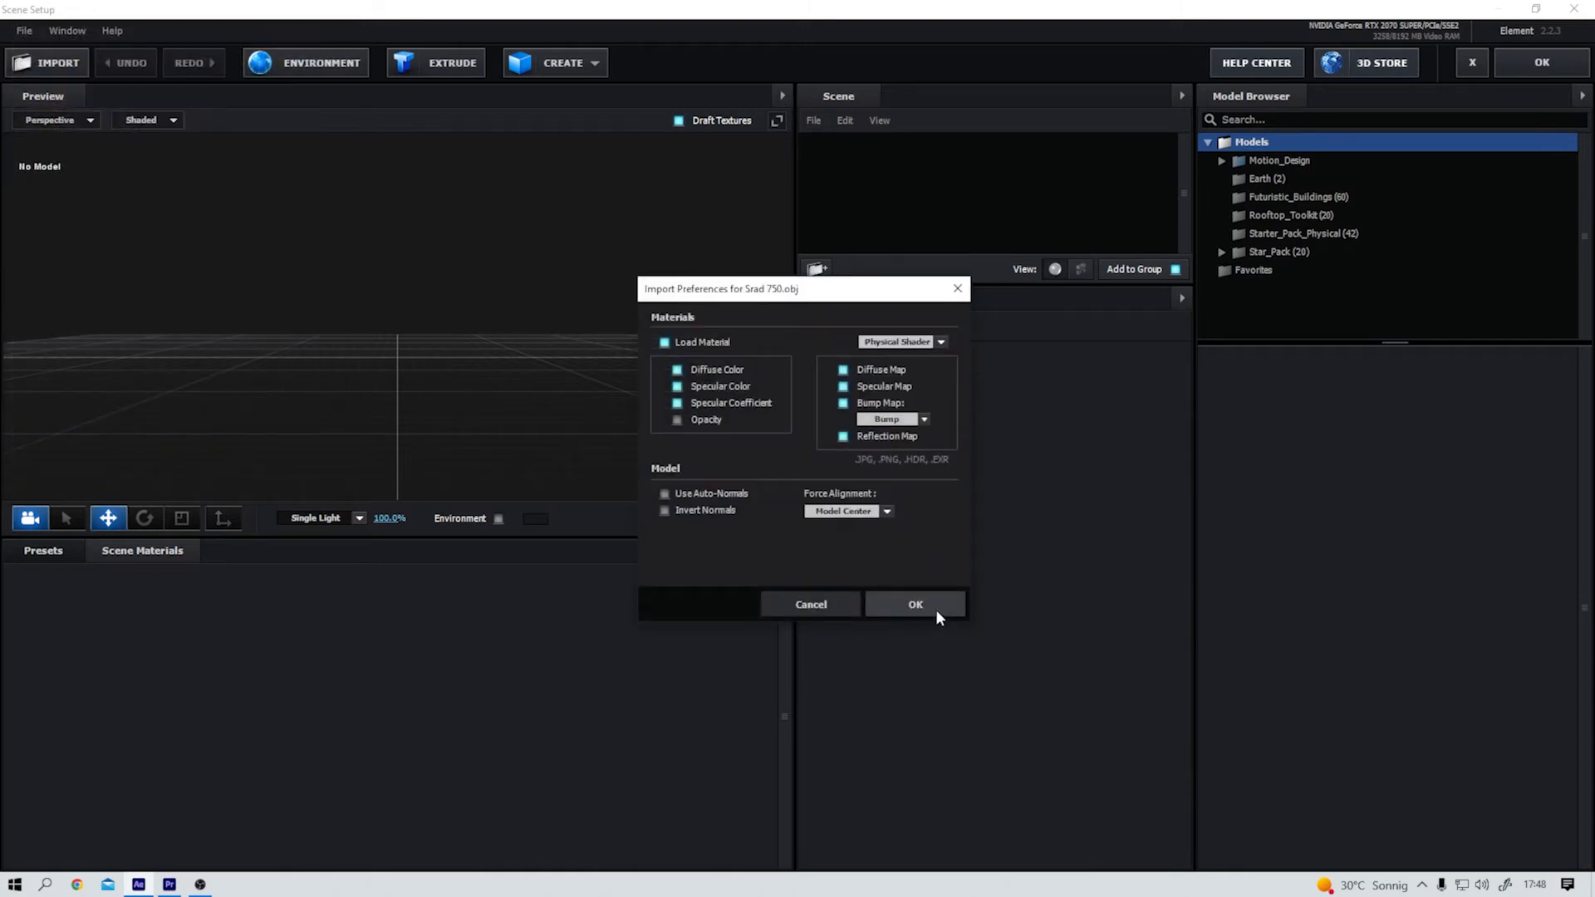
left_click(934, 606)
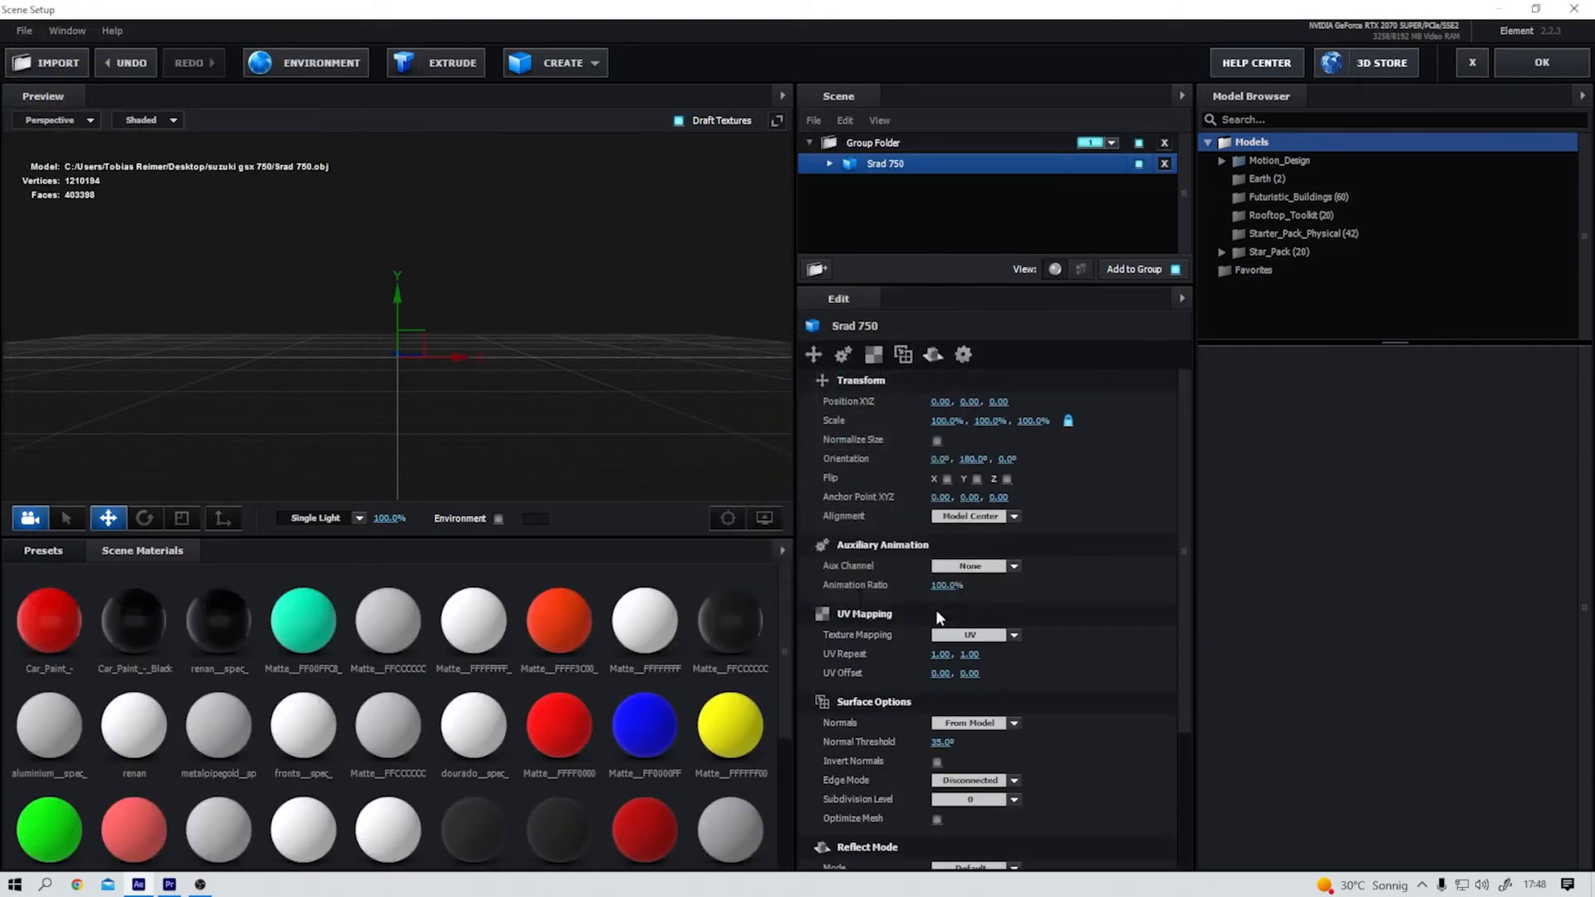
Normalize the size of the Srad 750 model and apply the scene to the composition
left_click(936, 440)
left_click_drag(480, 413, 369, 384)
left_click_drag(525, 442, 482, 445)
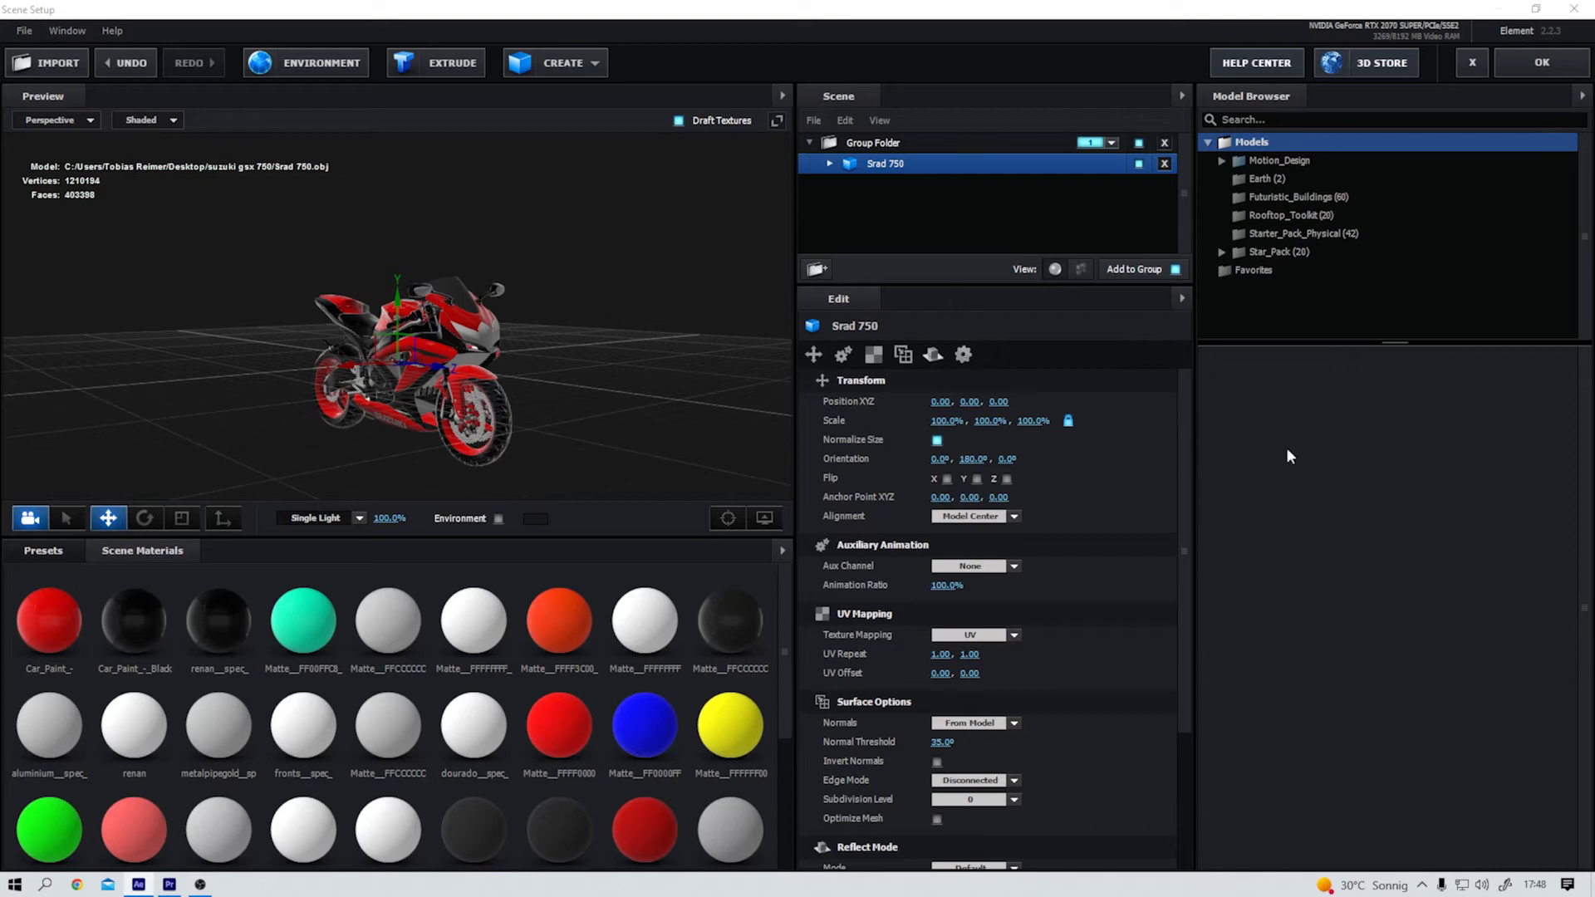
left_click(1558, 68)
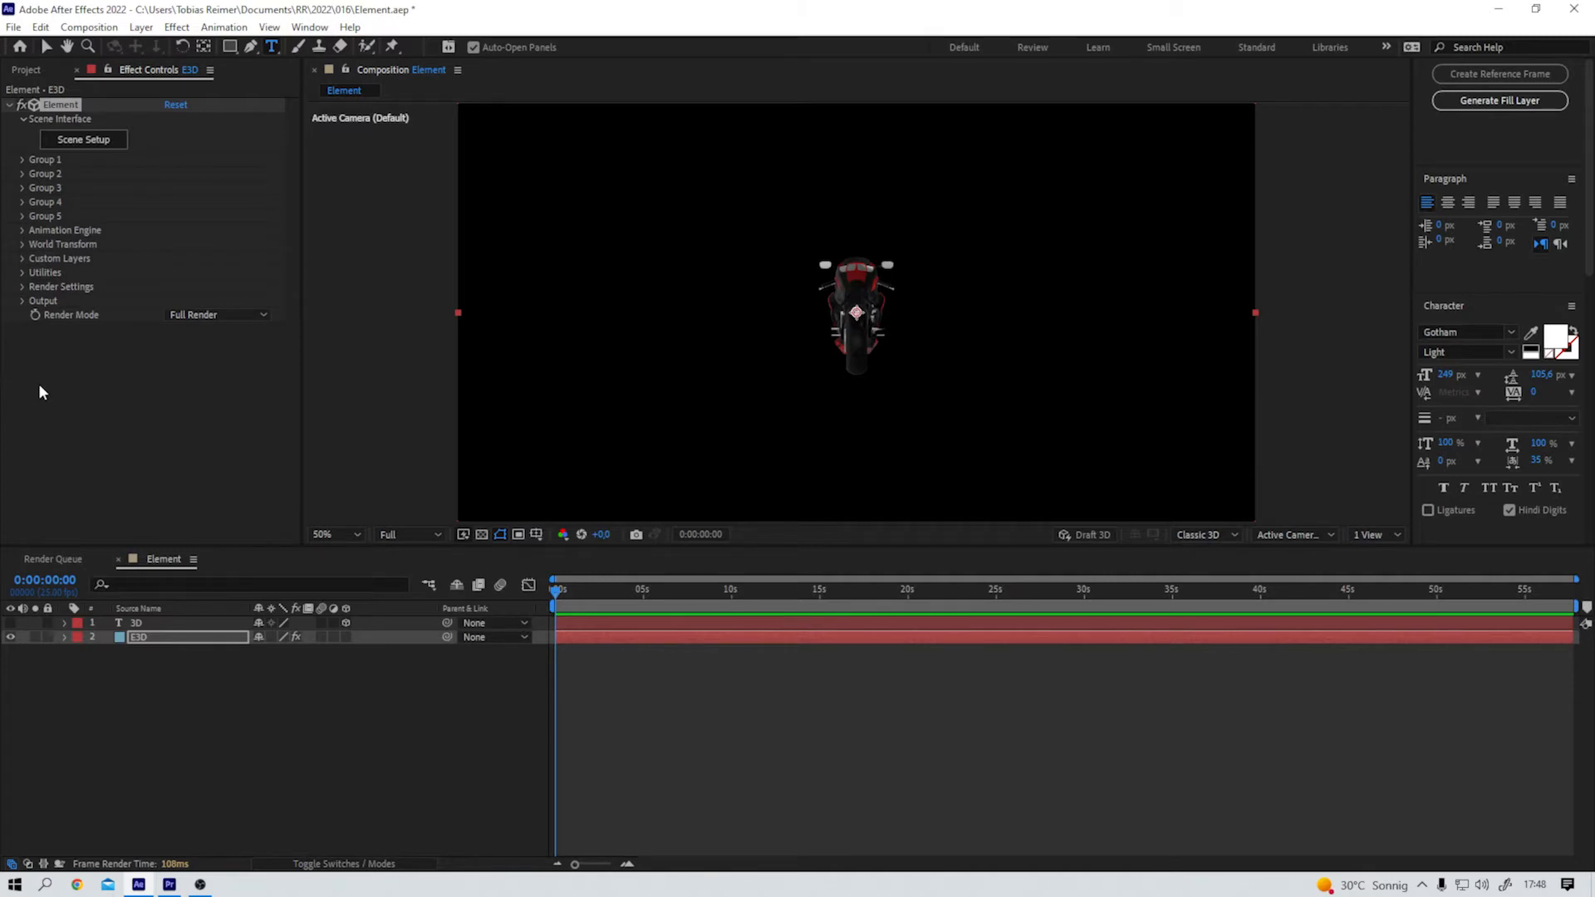
Set Group 1's particle count to 5 and its replicator shape to Ring
left_click(23, 159)
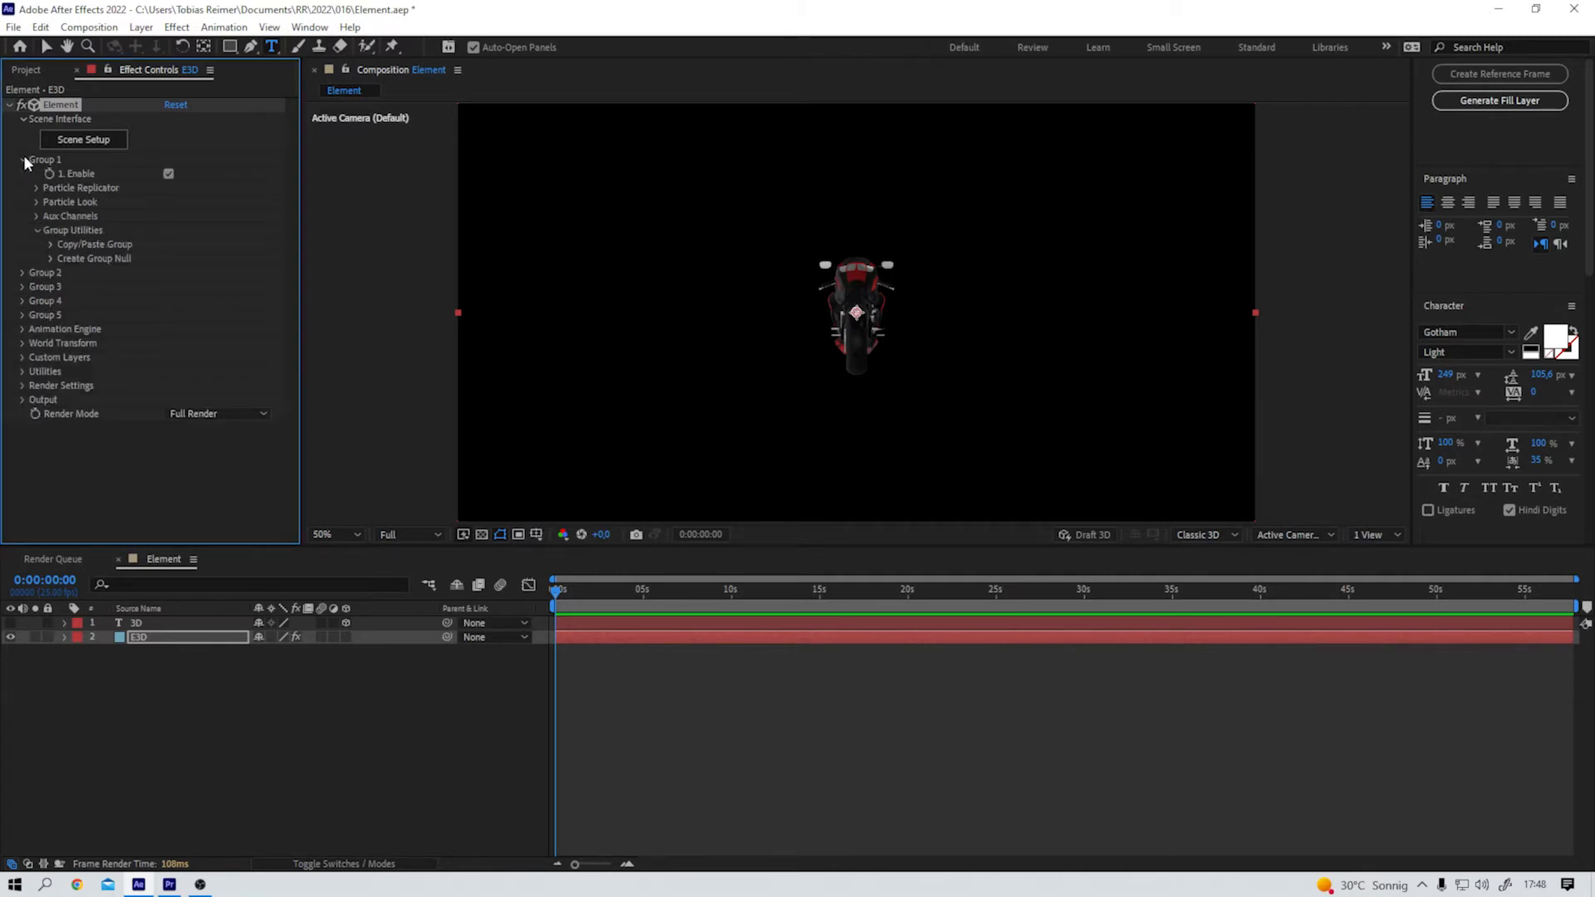
left_click(36, 188)
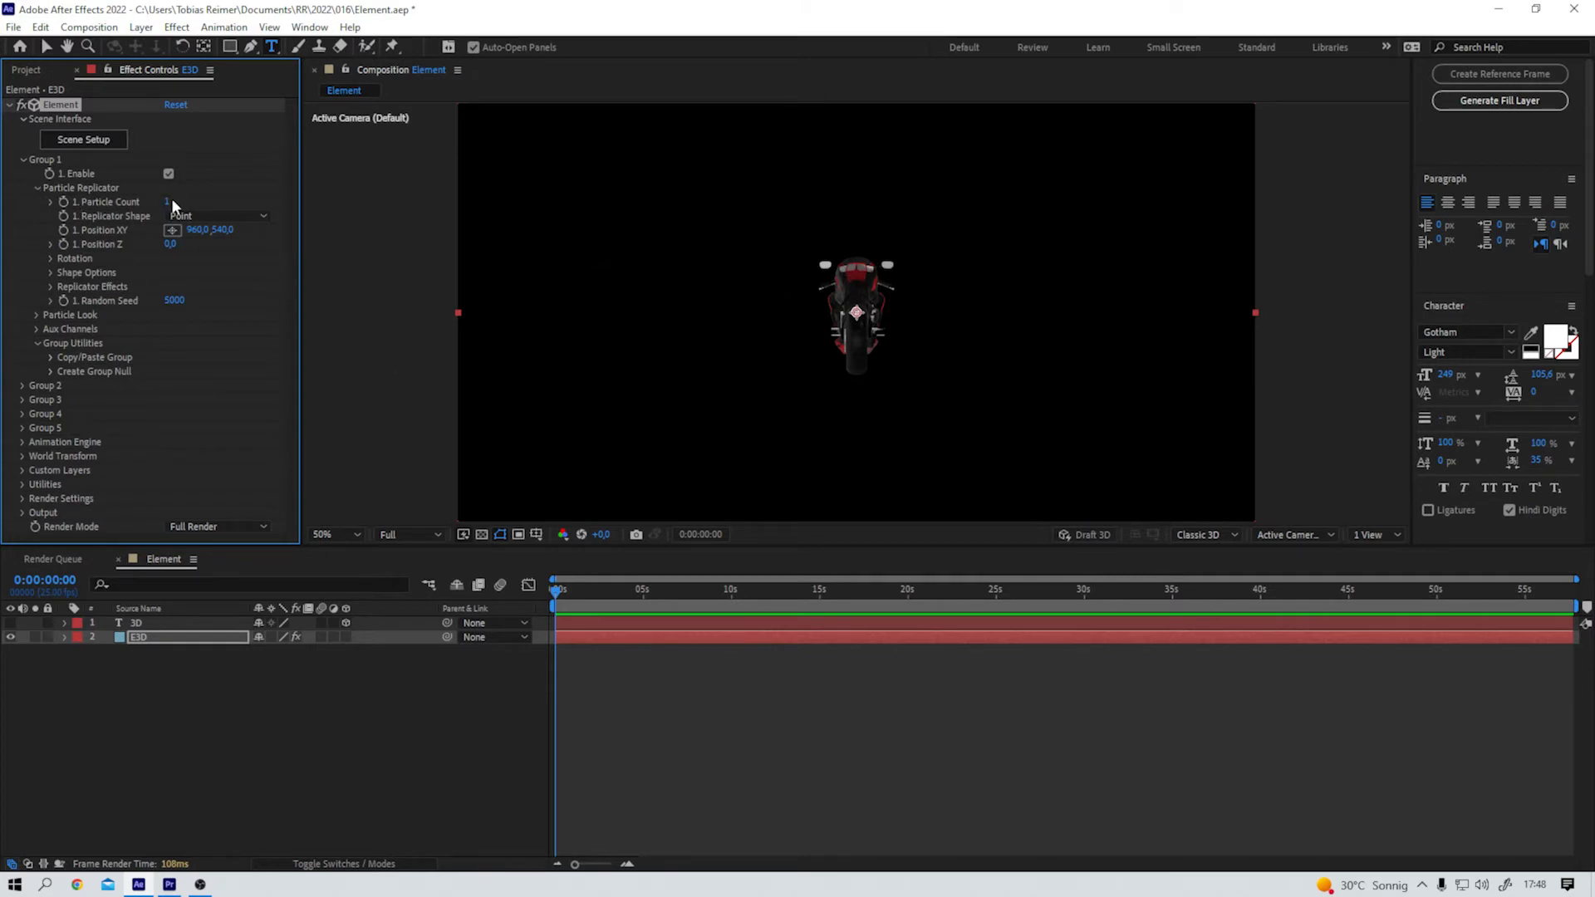
left_click(165, 203)
type("5")
key("Return")
left_click(260, 218)
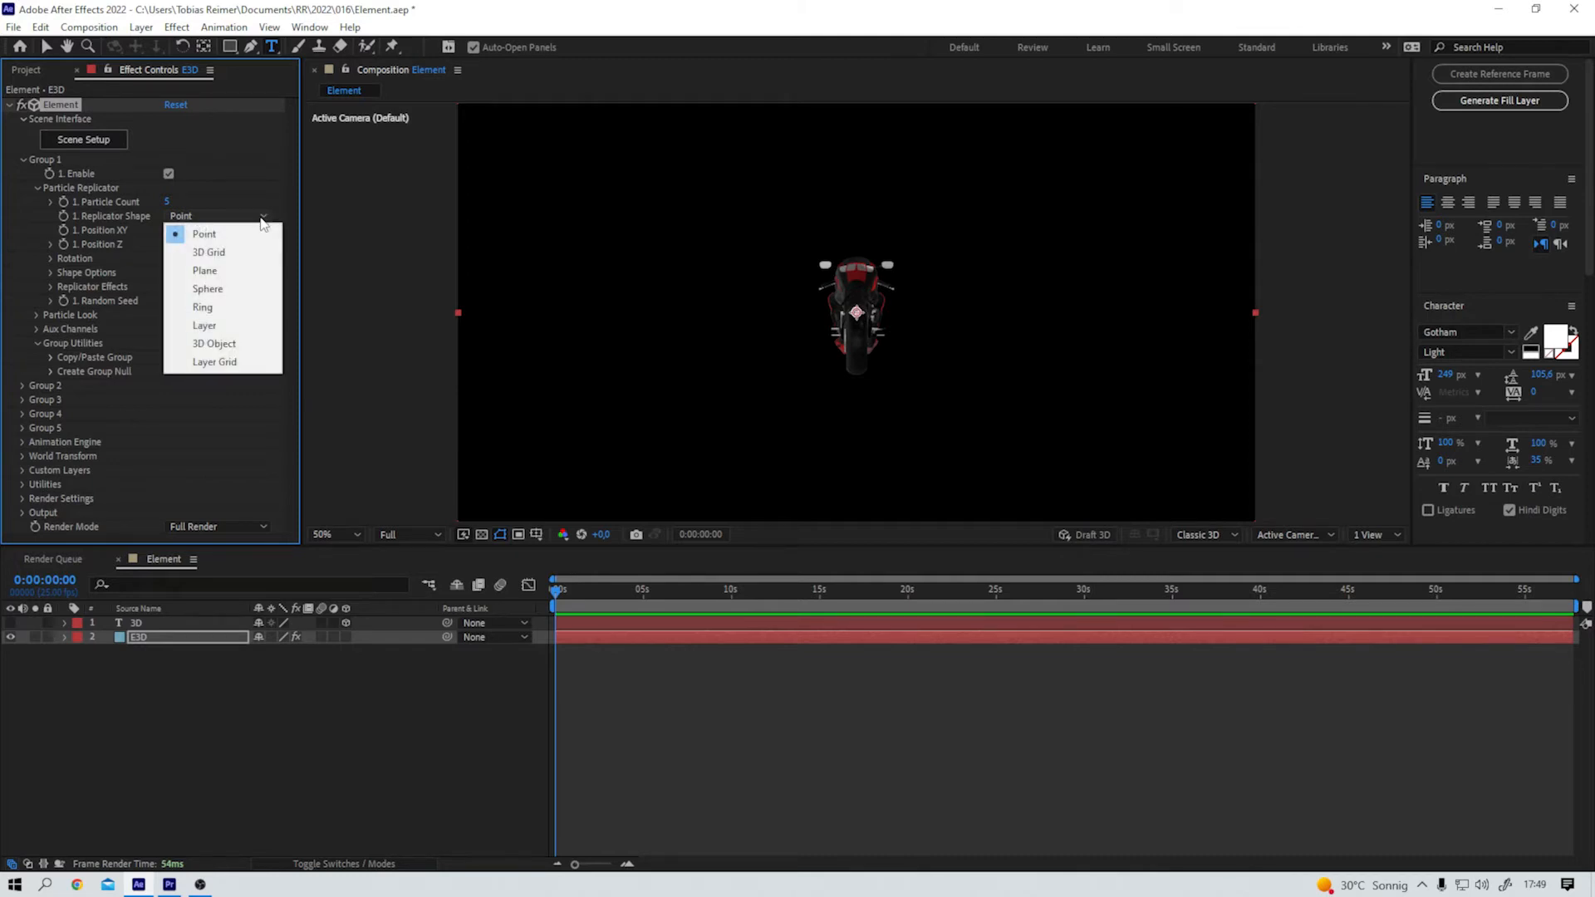
left_click(204, 307)
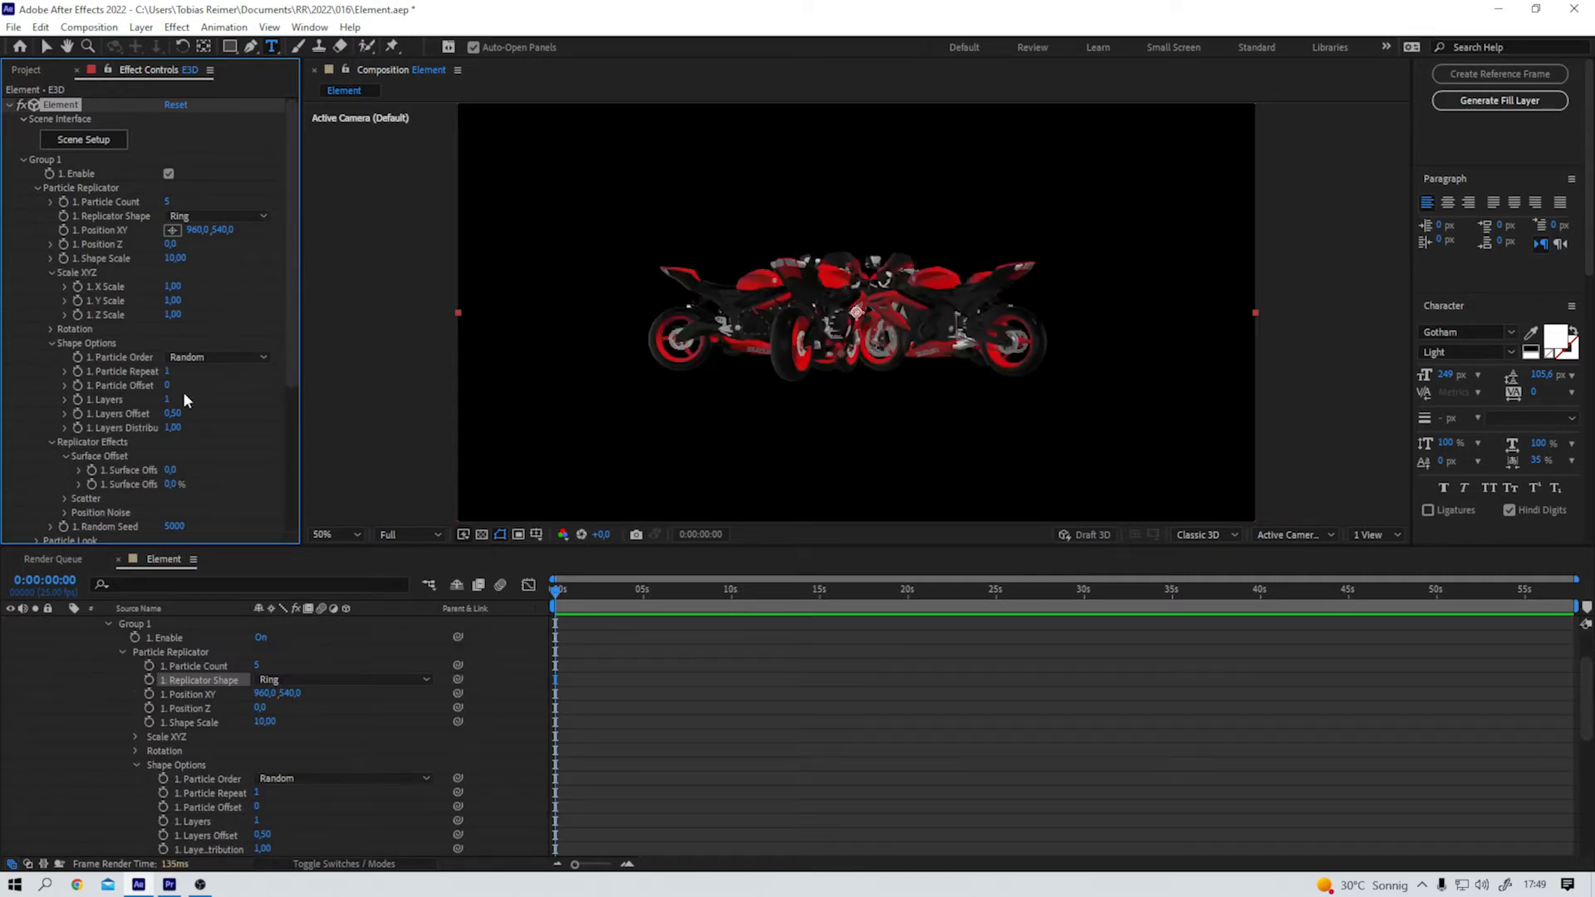
Try rotating Group 1's ring of motorcycles 27° about the X axis
left_click(48, 329)
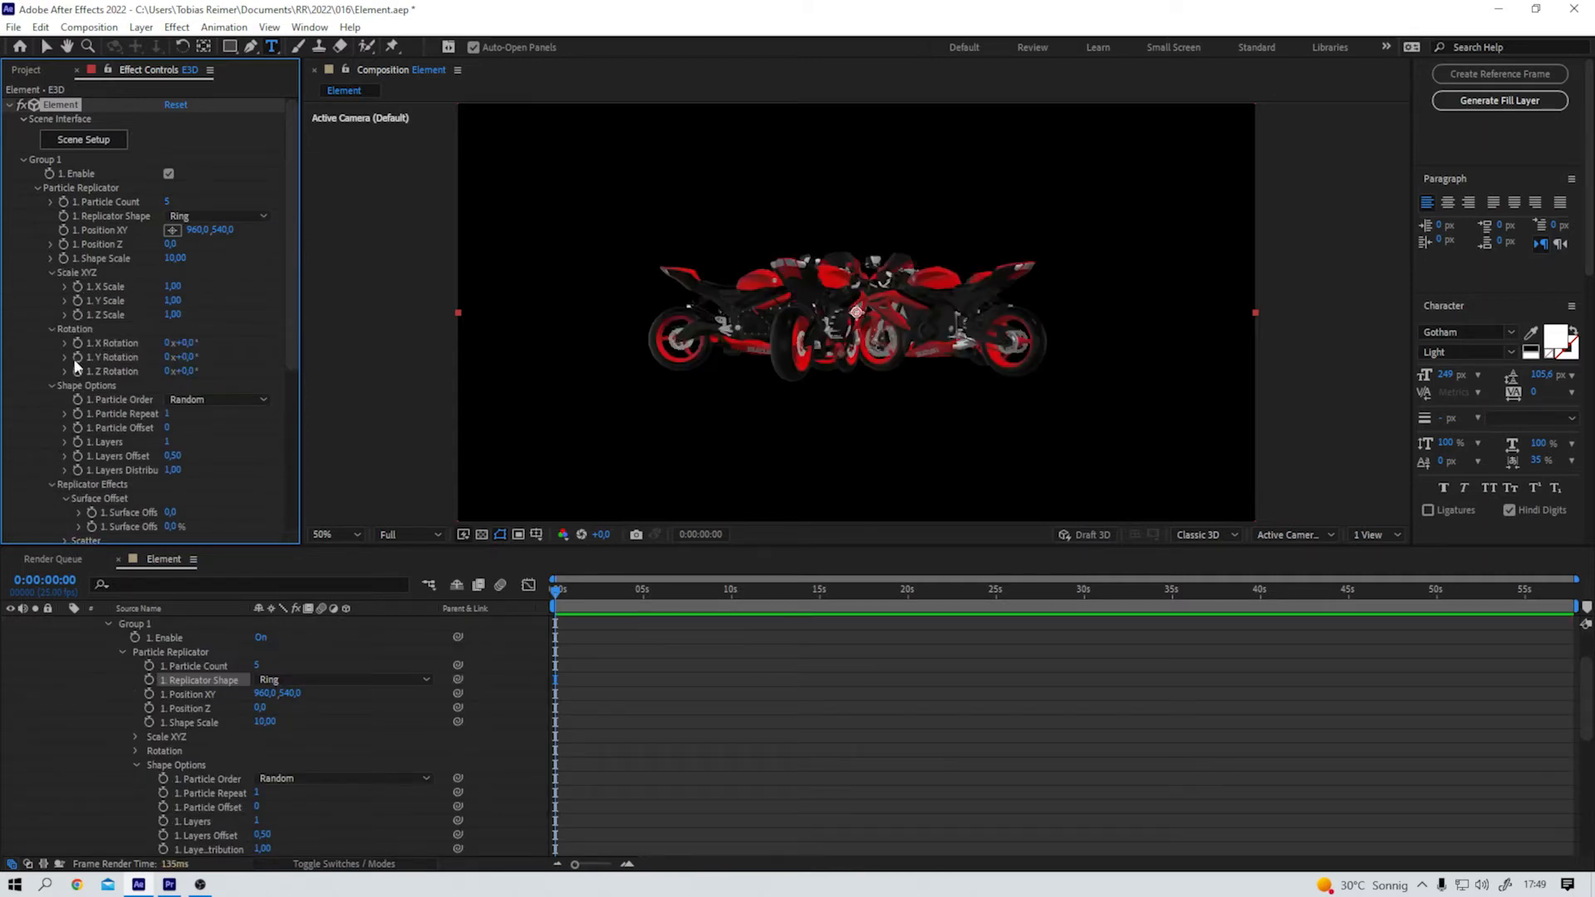
left_click_drag(193, 343, 206, 347)
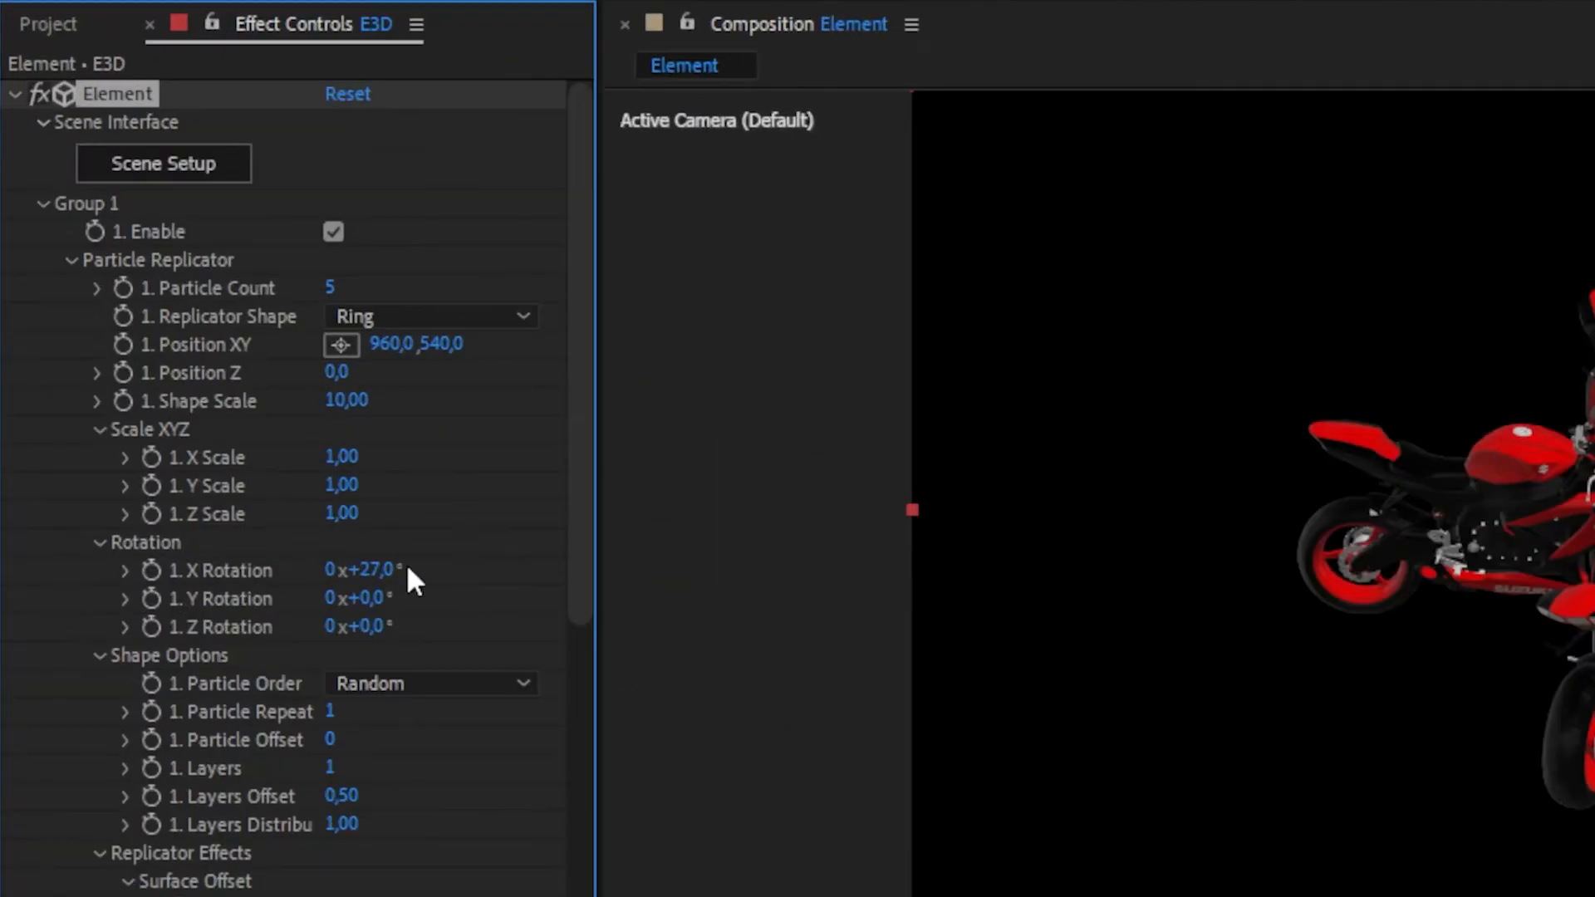
left_click(43, 205)
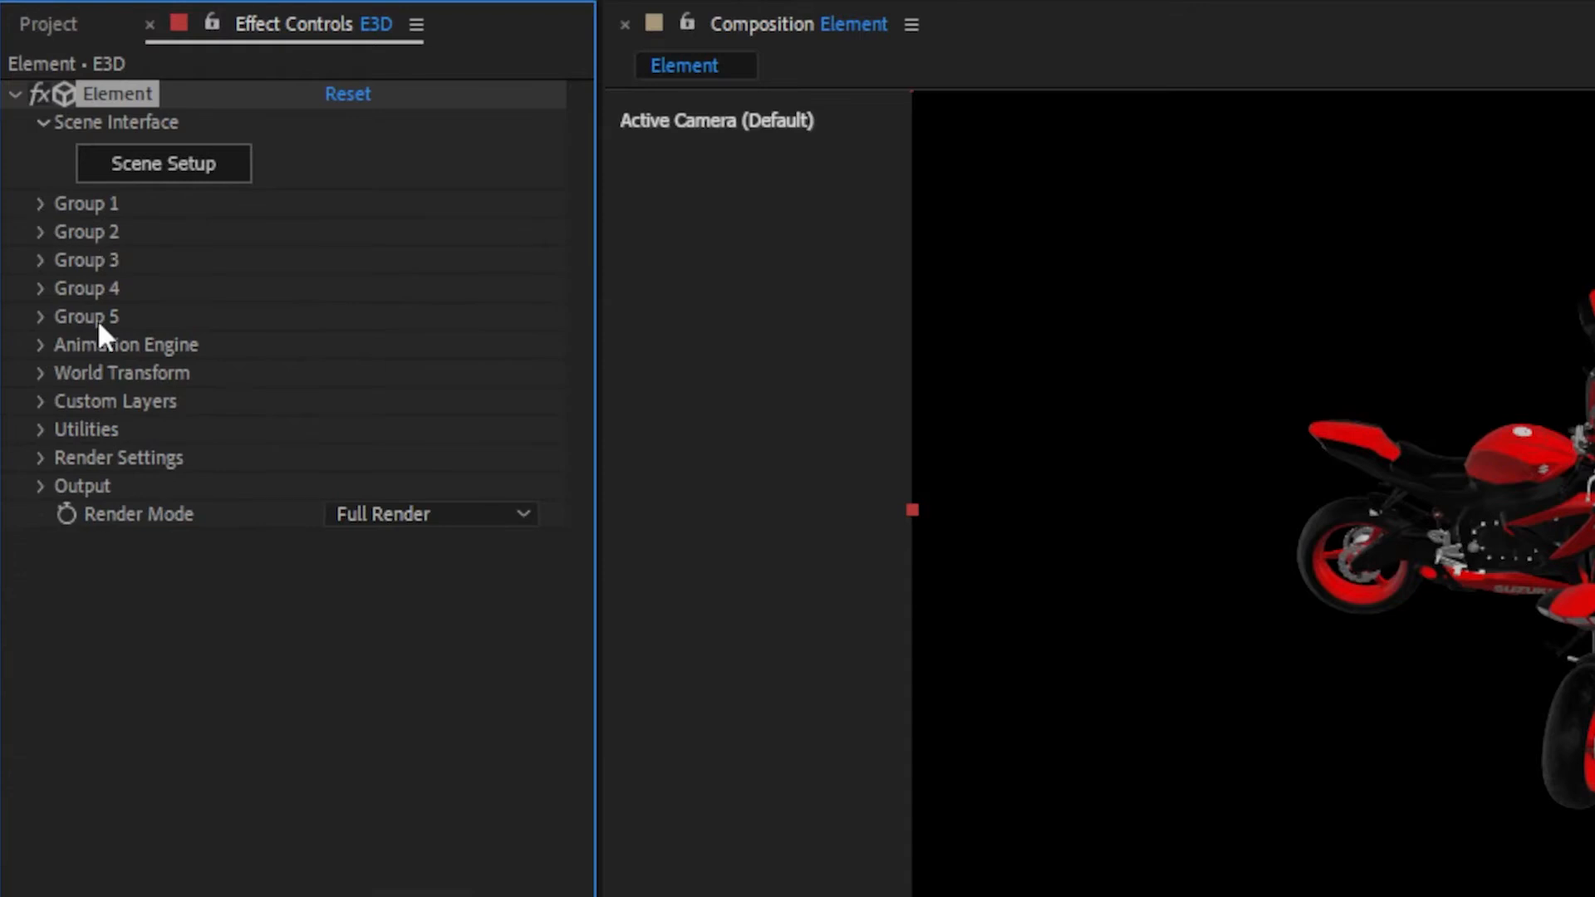
Create a second group folder in the Element scene and rename the folder holding Srad 750 to Motorcycle
left_click(172, 160)
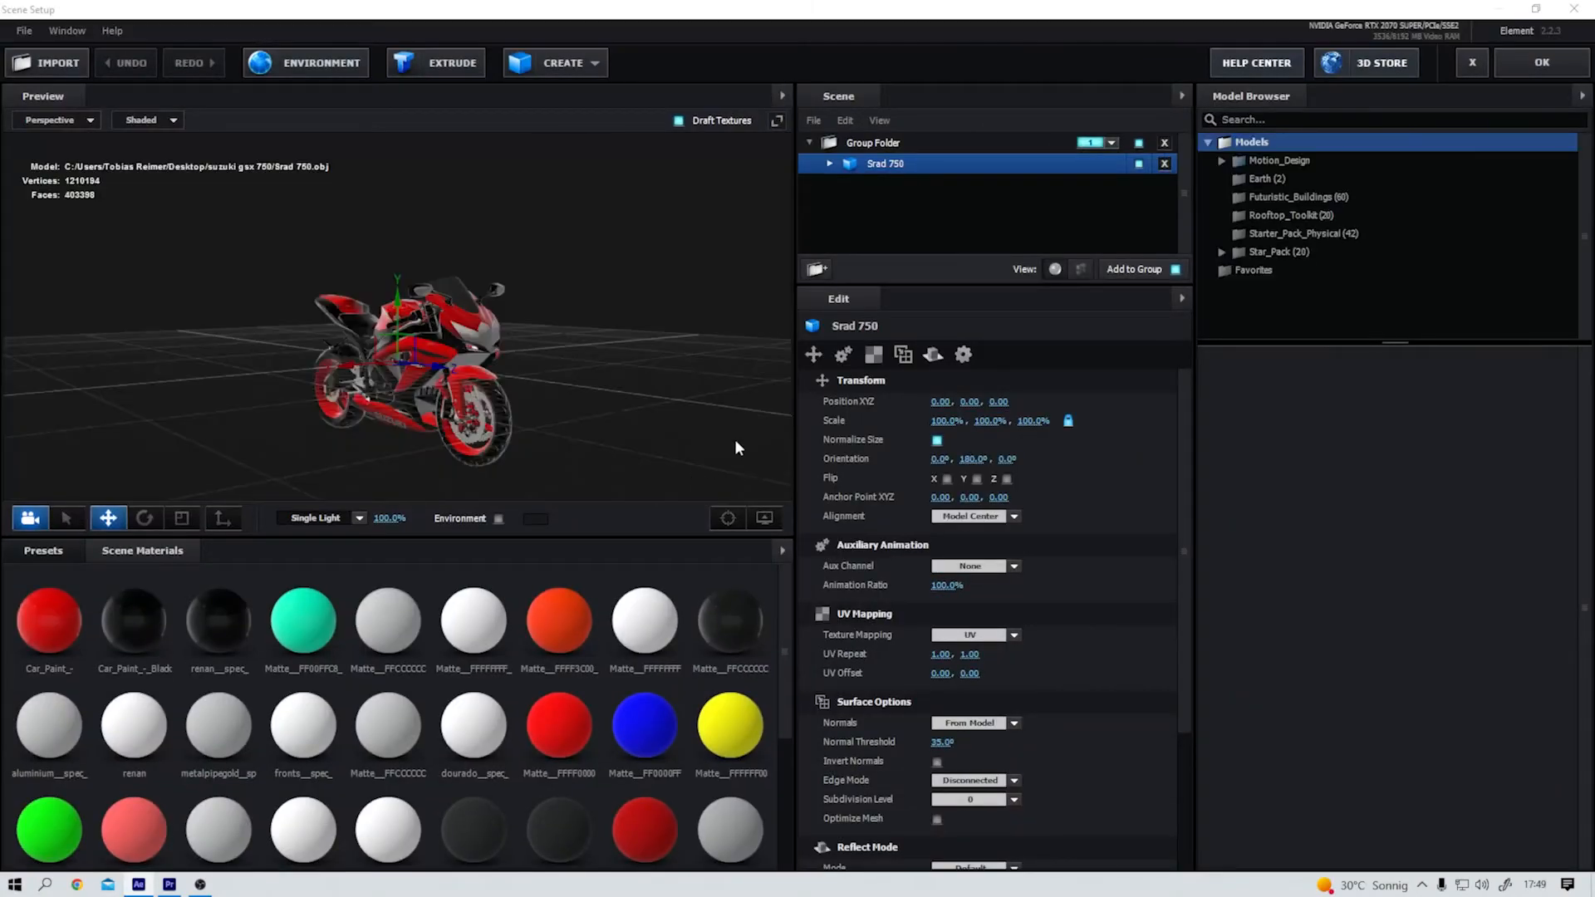
left_click(816, 268)
left_click_drag(875, 167, 857, 223)
double_click(875, 144)
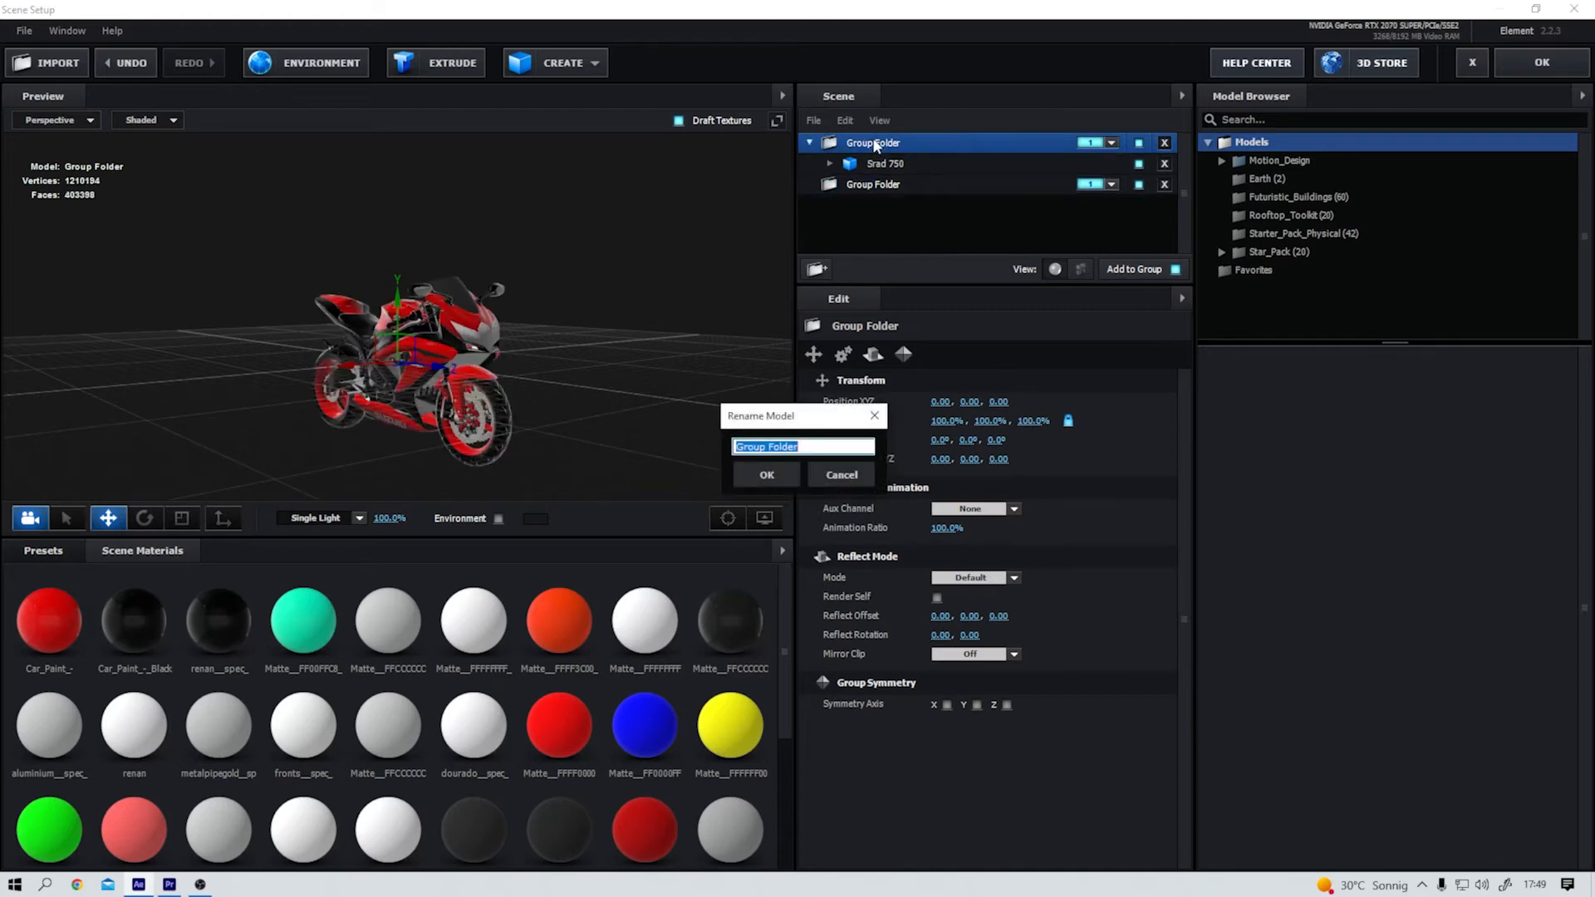
type("Motorcycle")
key("Return")
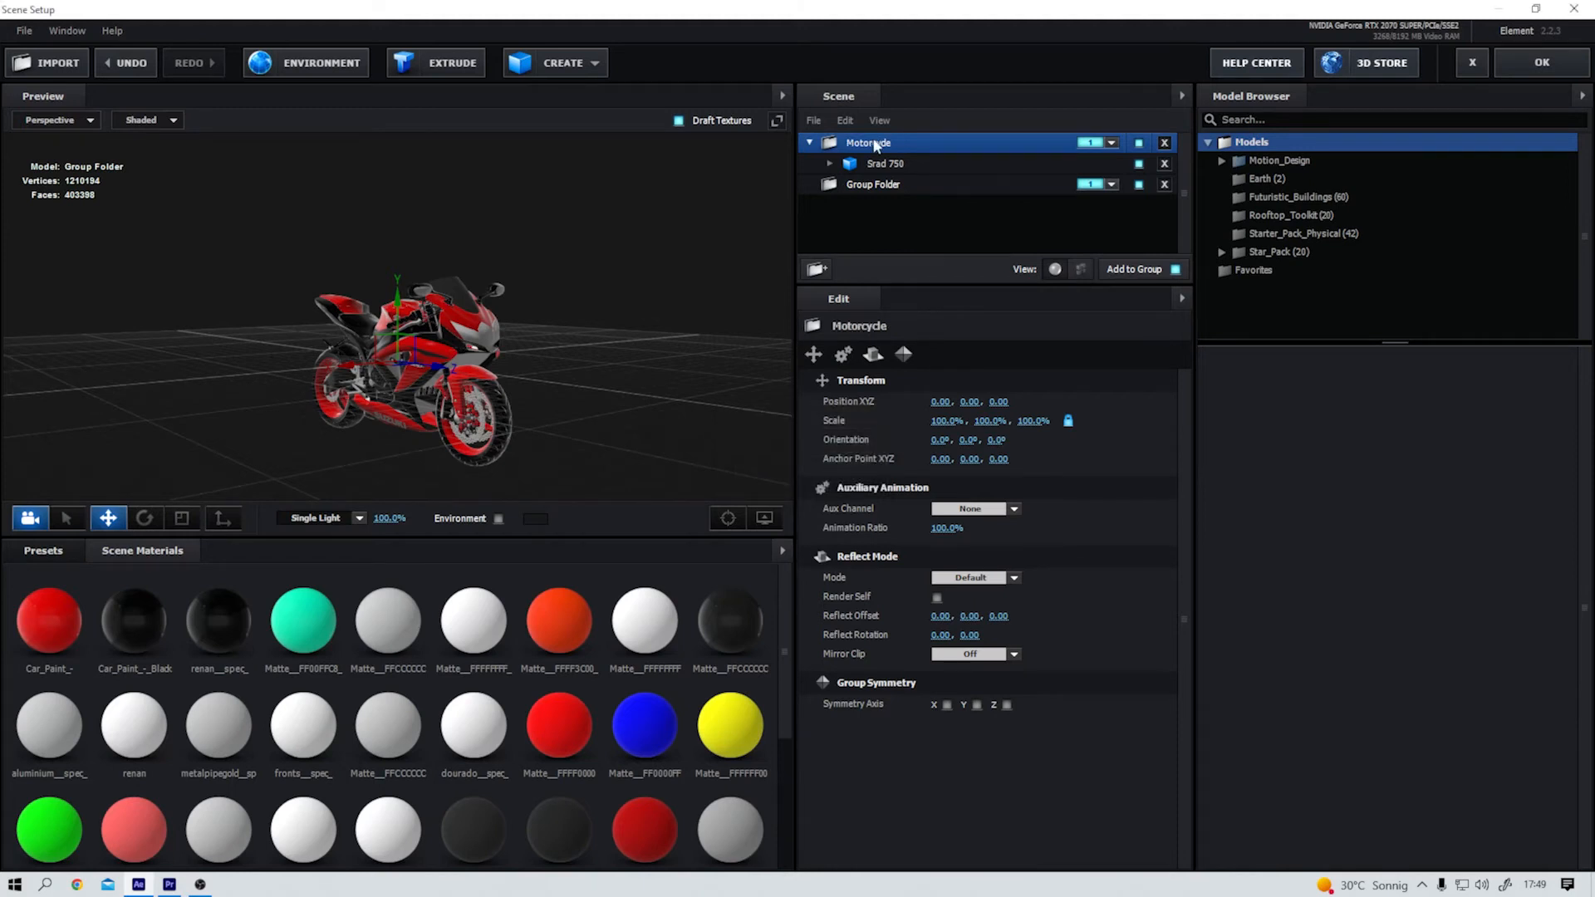
Assign the empty group folder to group 2 and add the abstract_sweep_04 model from Abstract_Sweeps to it
left_click(1112, 185)
left_click(1119, 209)
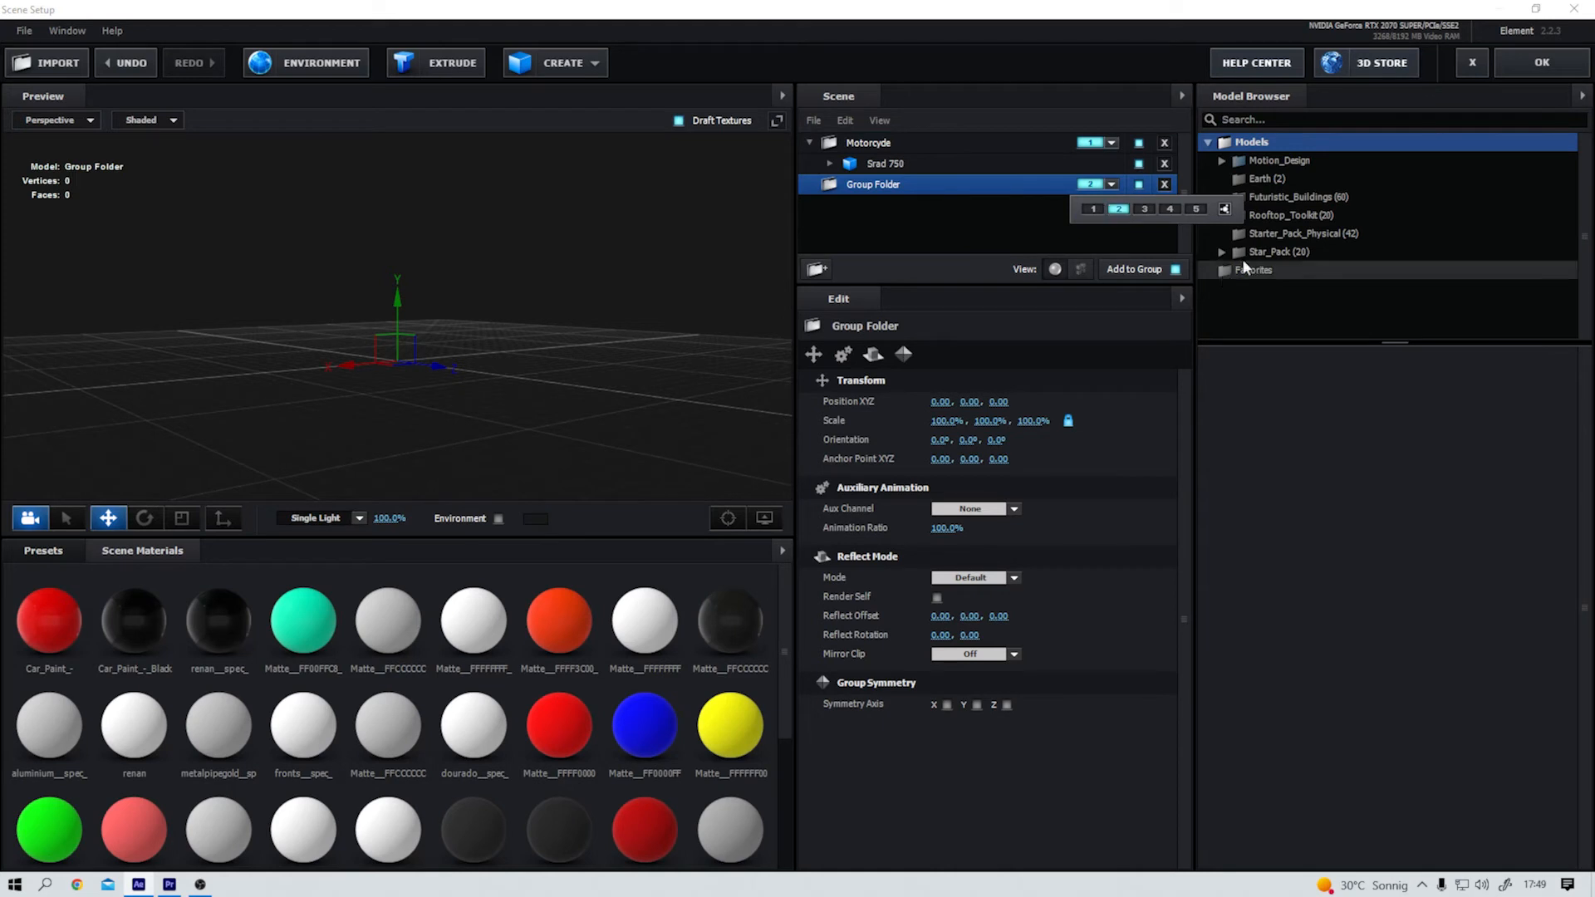
double_click(1305, 162)
left_click(1313, 197)
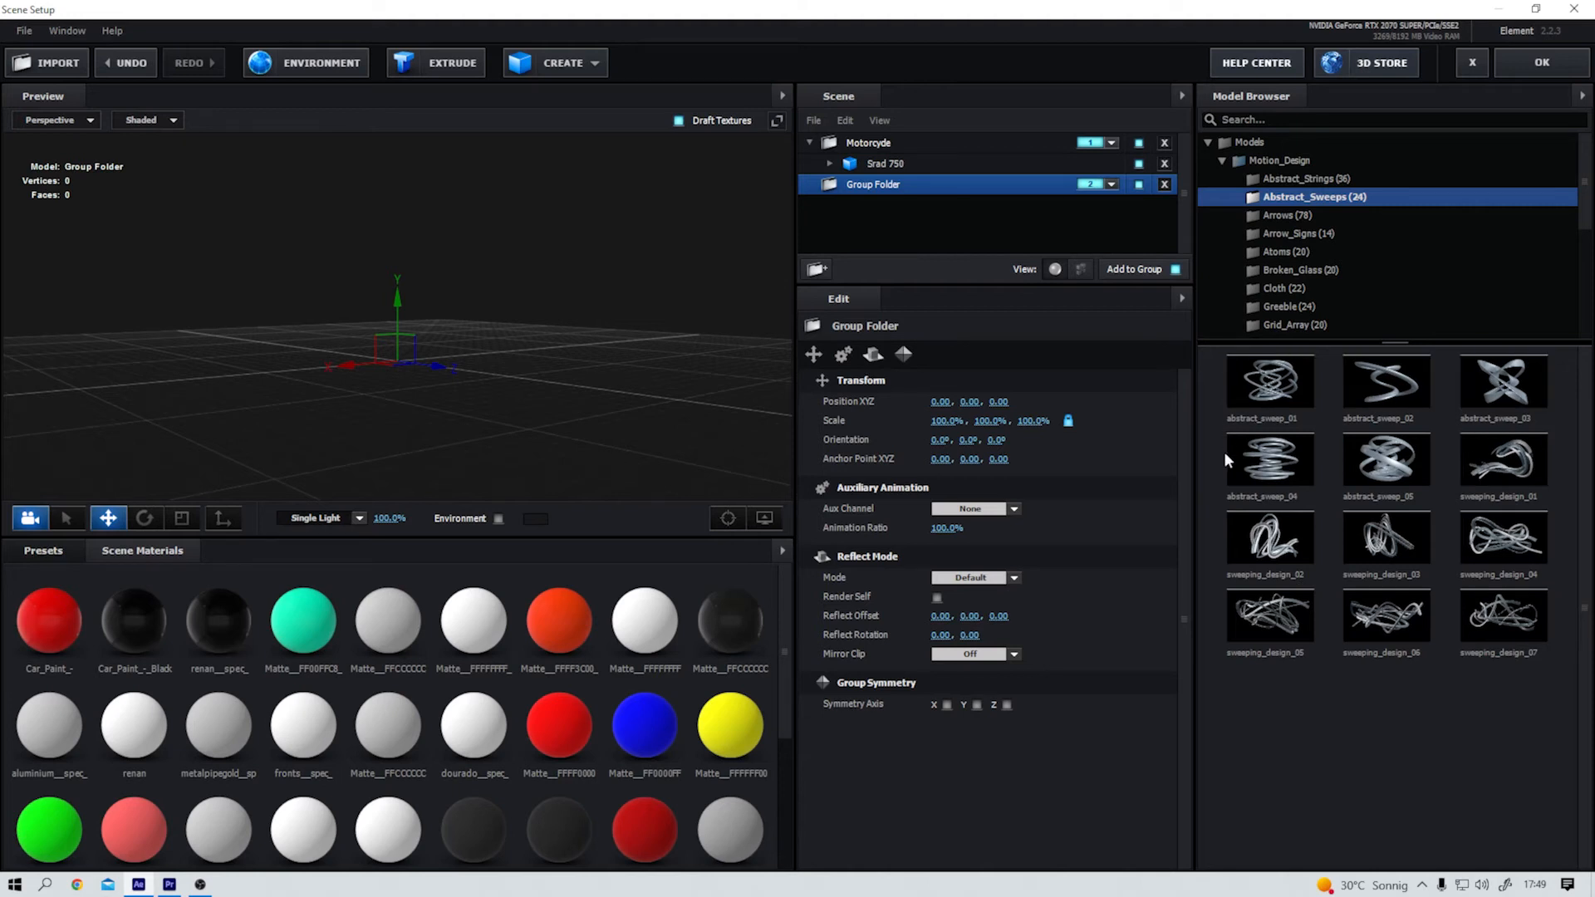
left_click_drag(1269, 459, 864, 183)
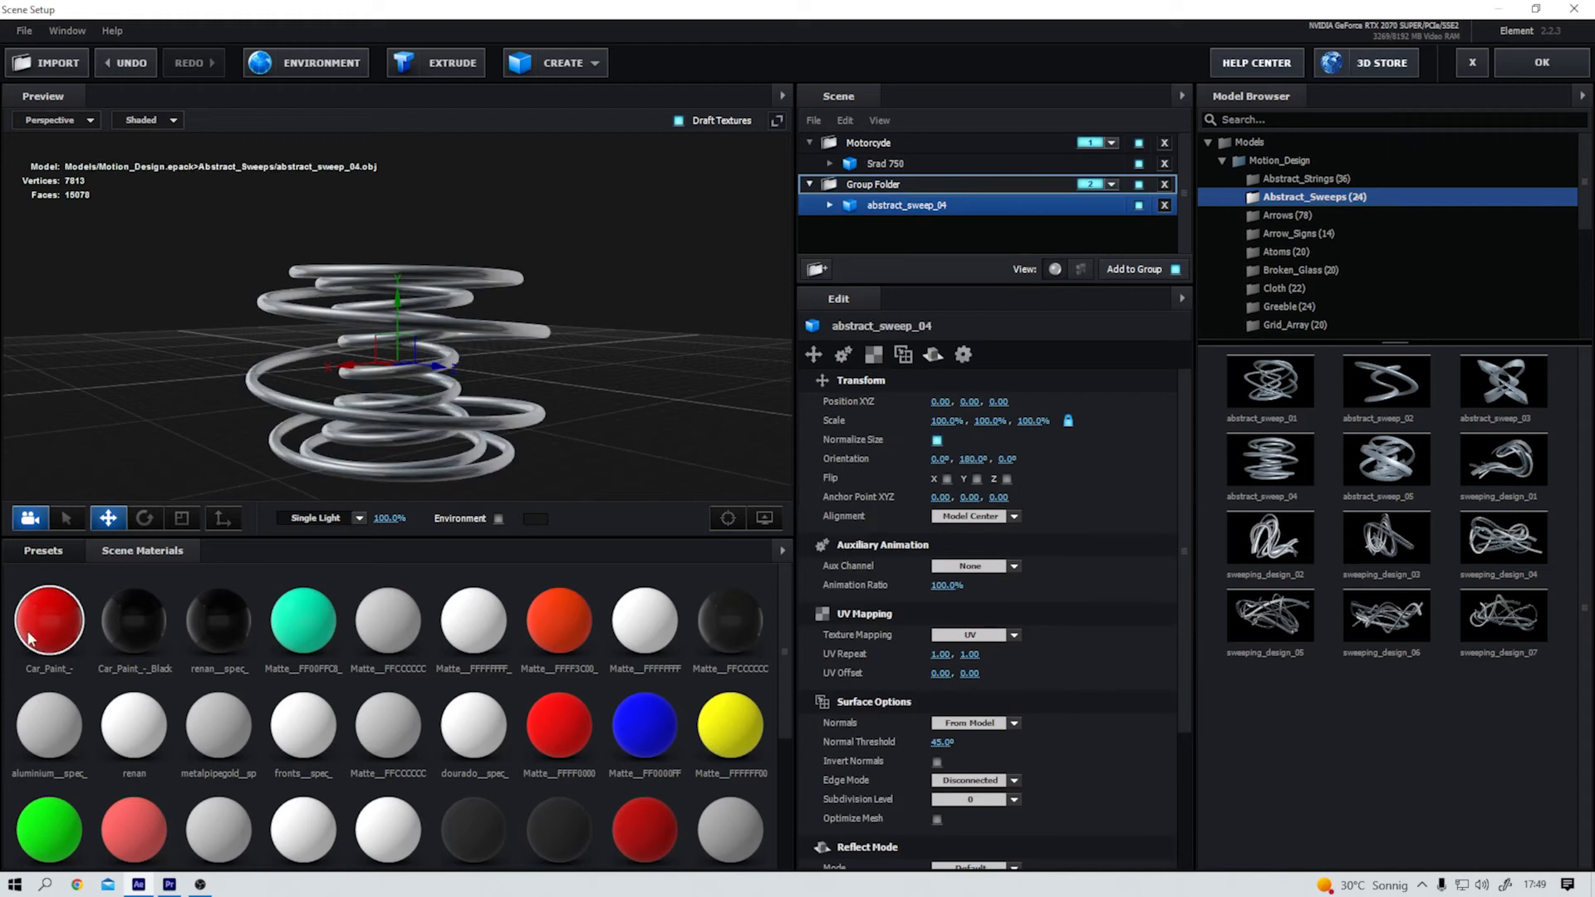
Apply a metal material from Pro_Shaders_2 to the abstract_sweep_04 model
left_click(45, 551)
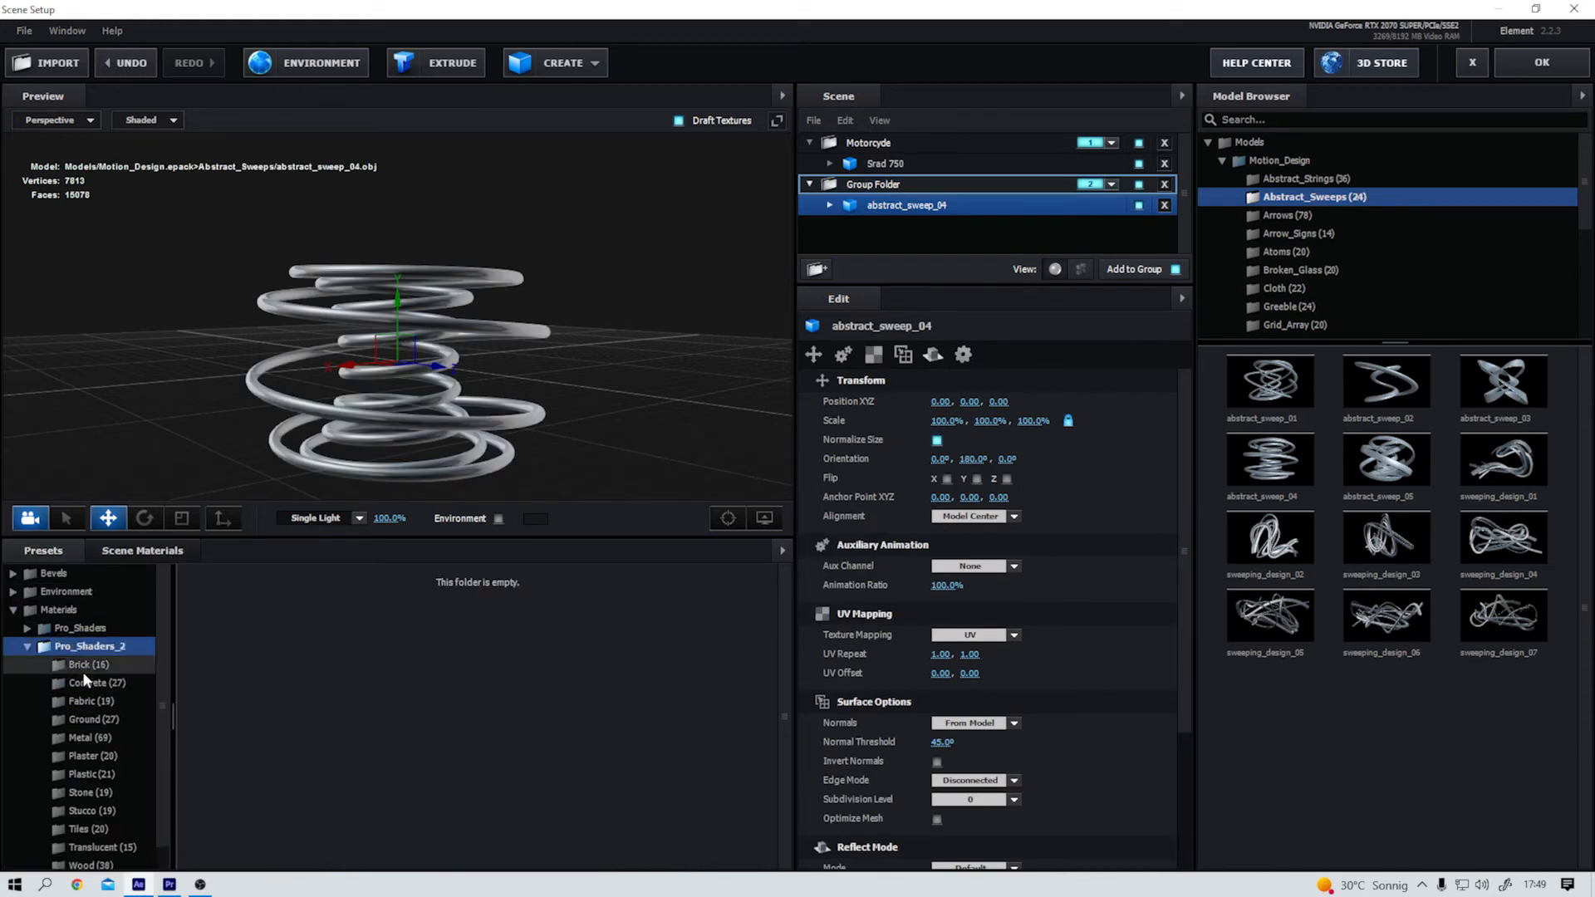
left_click(87, 738)
left_click_drag(300, 733, 445, 387)
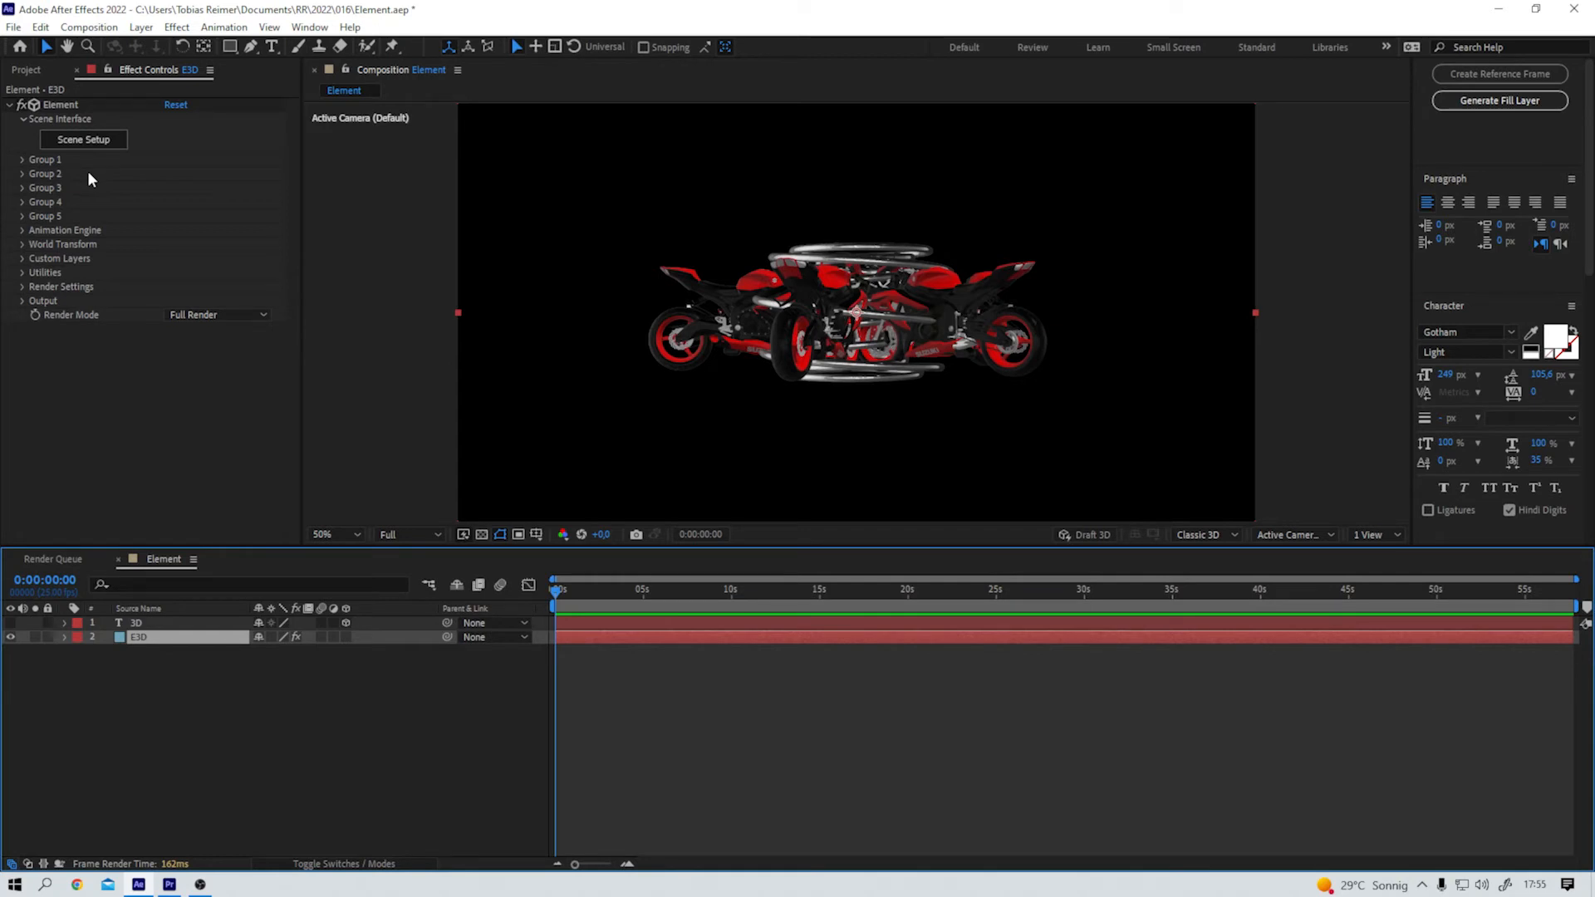
Enable the Animation Engine on the E3D layer's Element effect
left_click(27, 227)
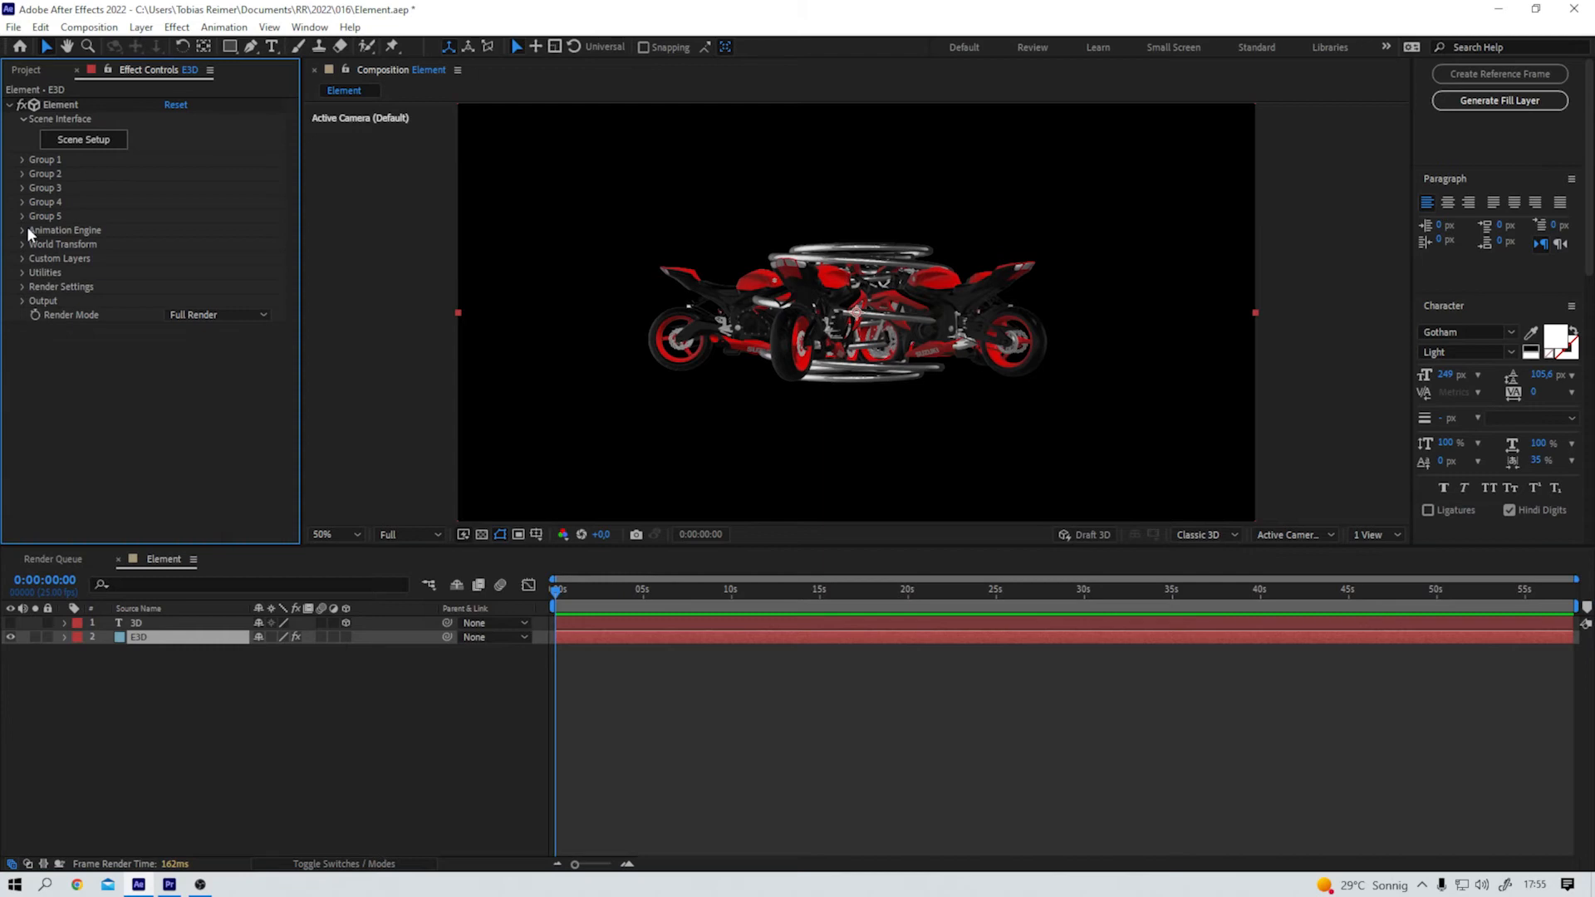
left_click(21, 230)
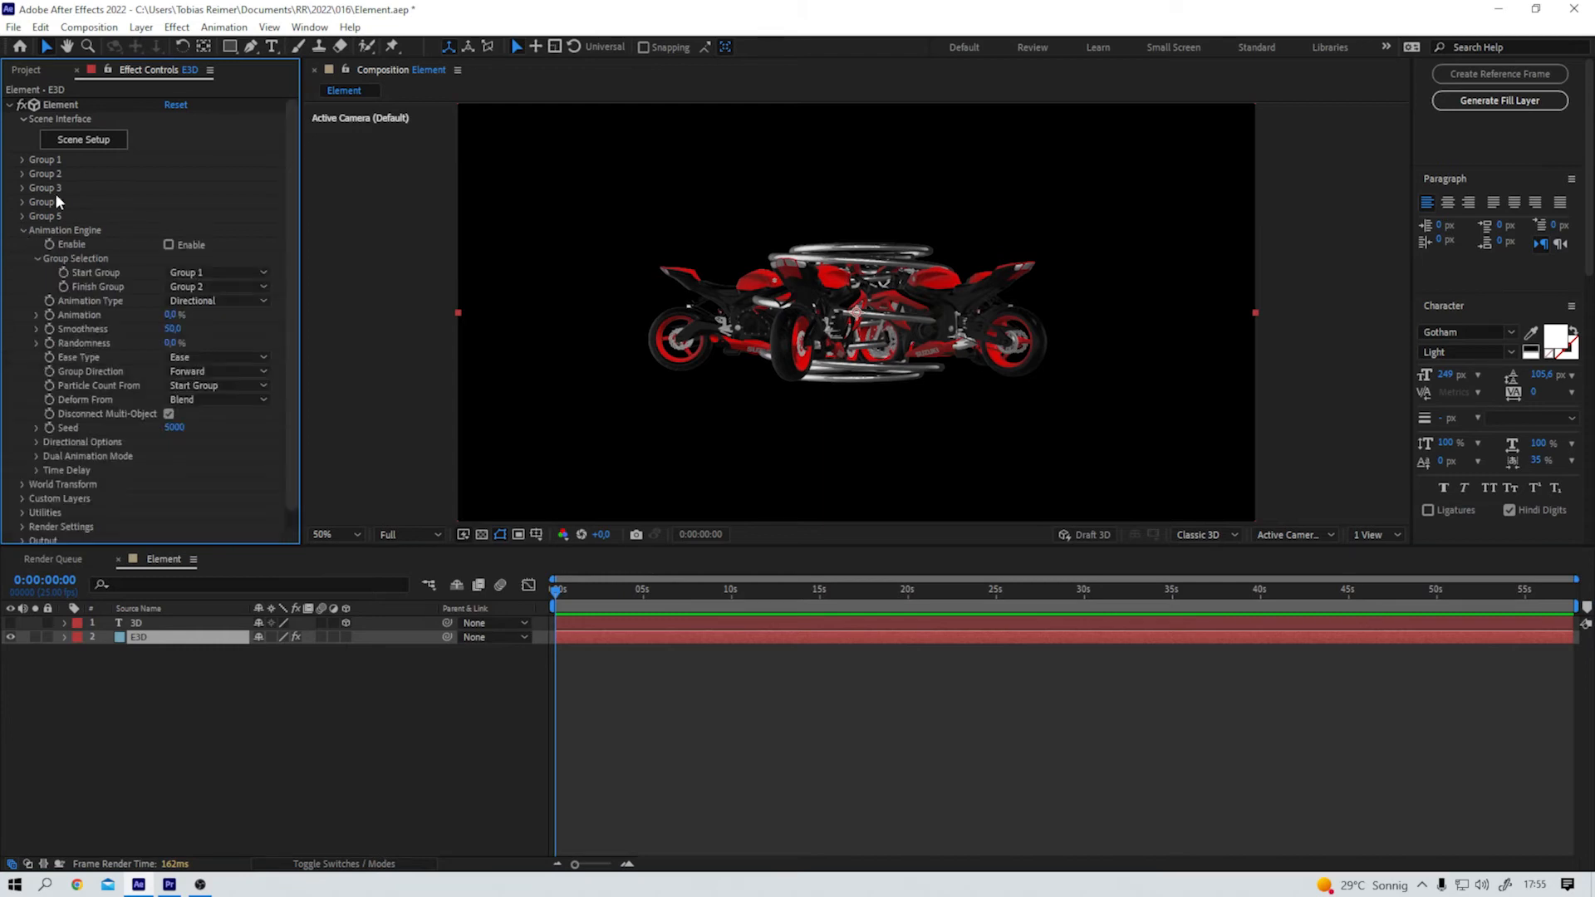
left_click(169, 245)
left_click(563, 637)
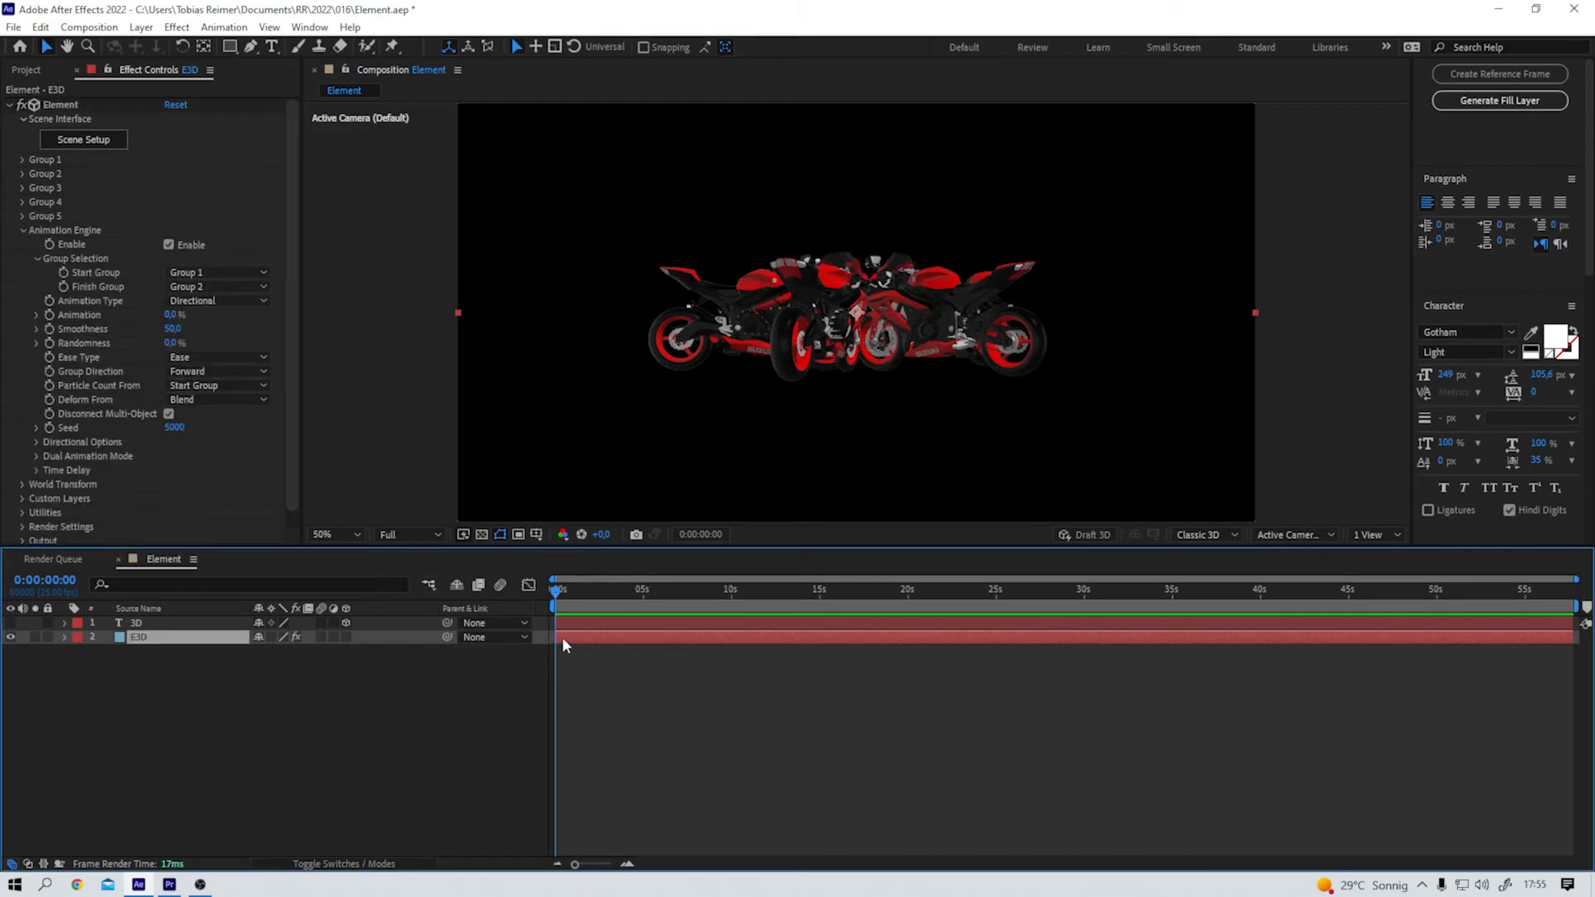
Keyframe the Animation value from 0% at the start of the timeline to 100% at 0:00:01:24
left_click(50, 315)
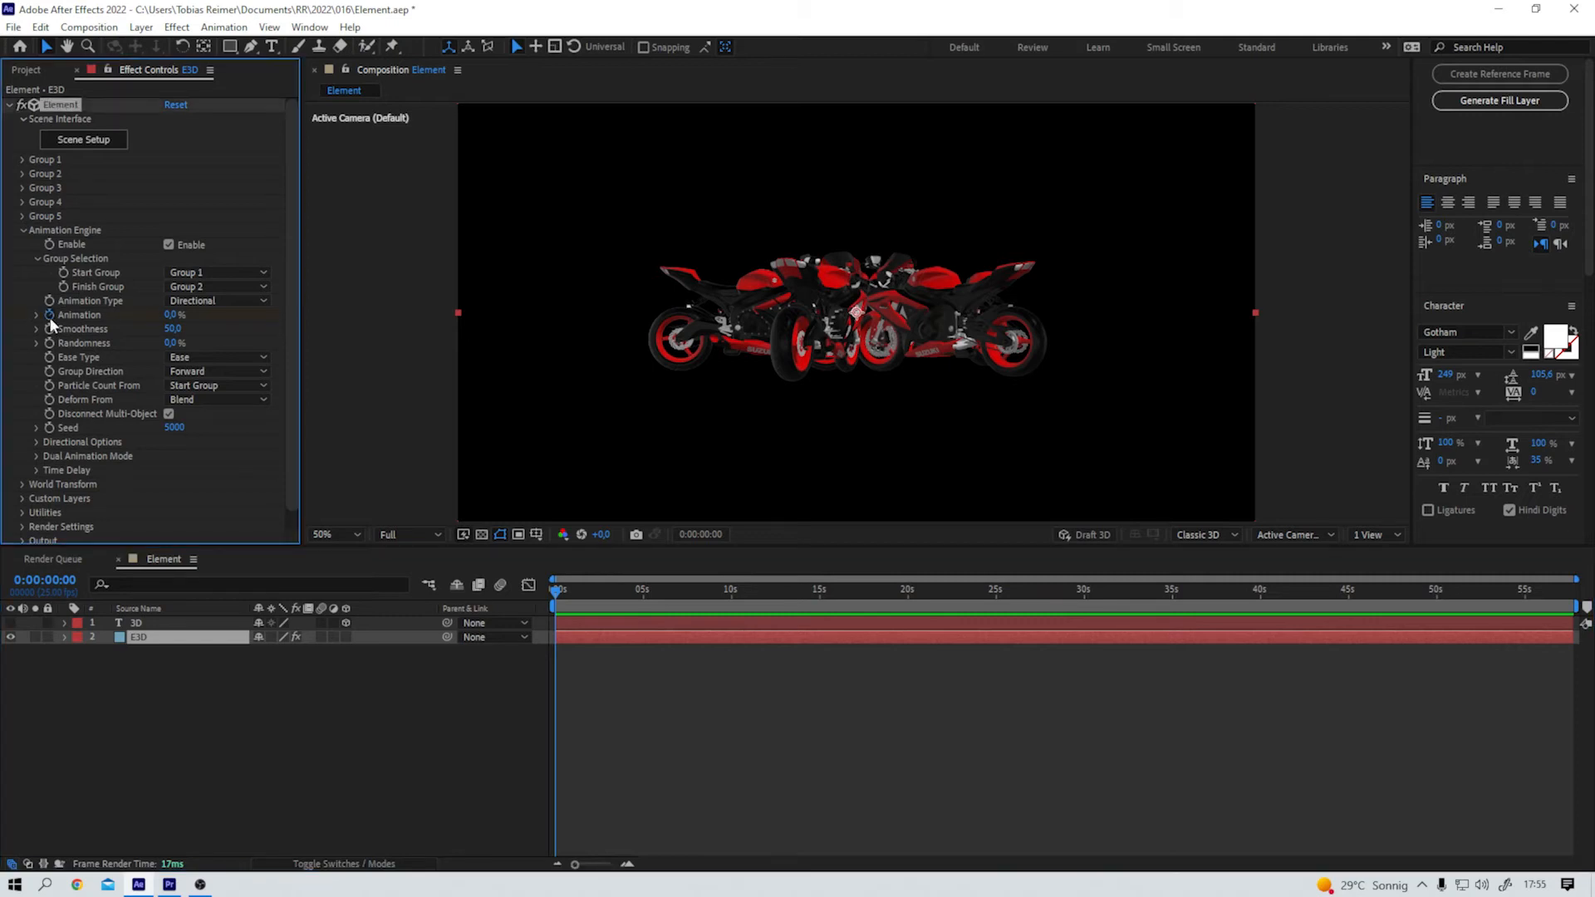
left_click(590, 590)
left_click(173, 314)
type("100")
key("Return")
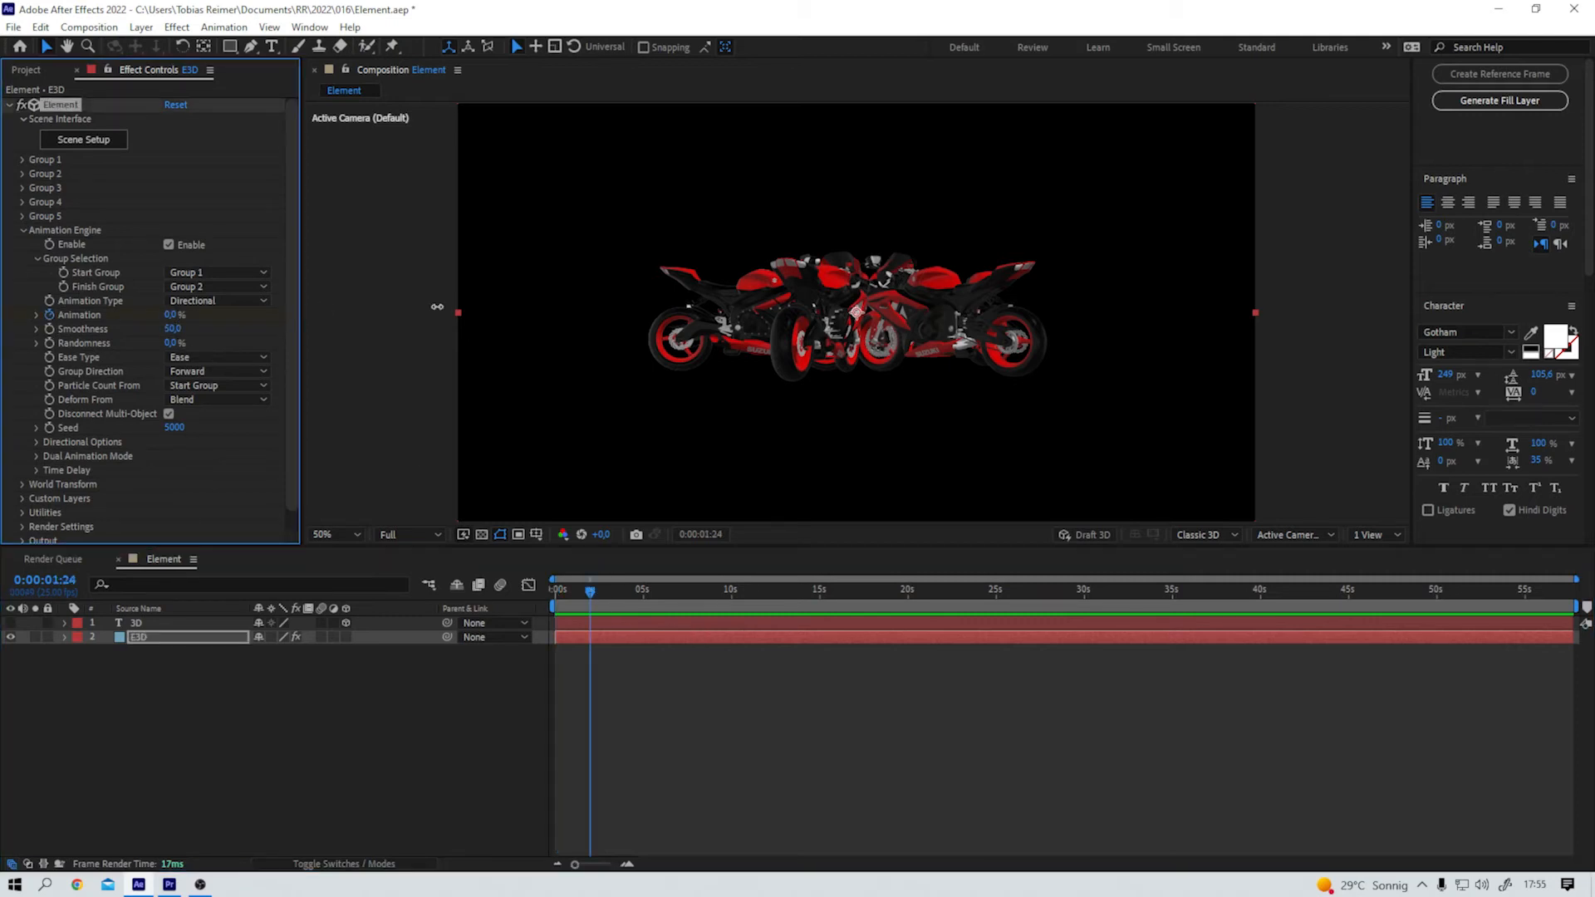
Apply Easy Ease to both Animation keyframes and preview the transition from the beginning
left_click(596, 646)
key("u")
left_click_drag(613, 698, 511, 651)
key("F9")
left_click(555, 590)
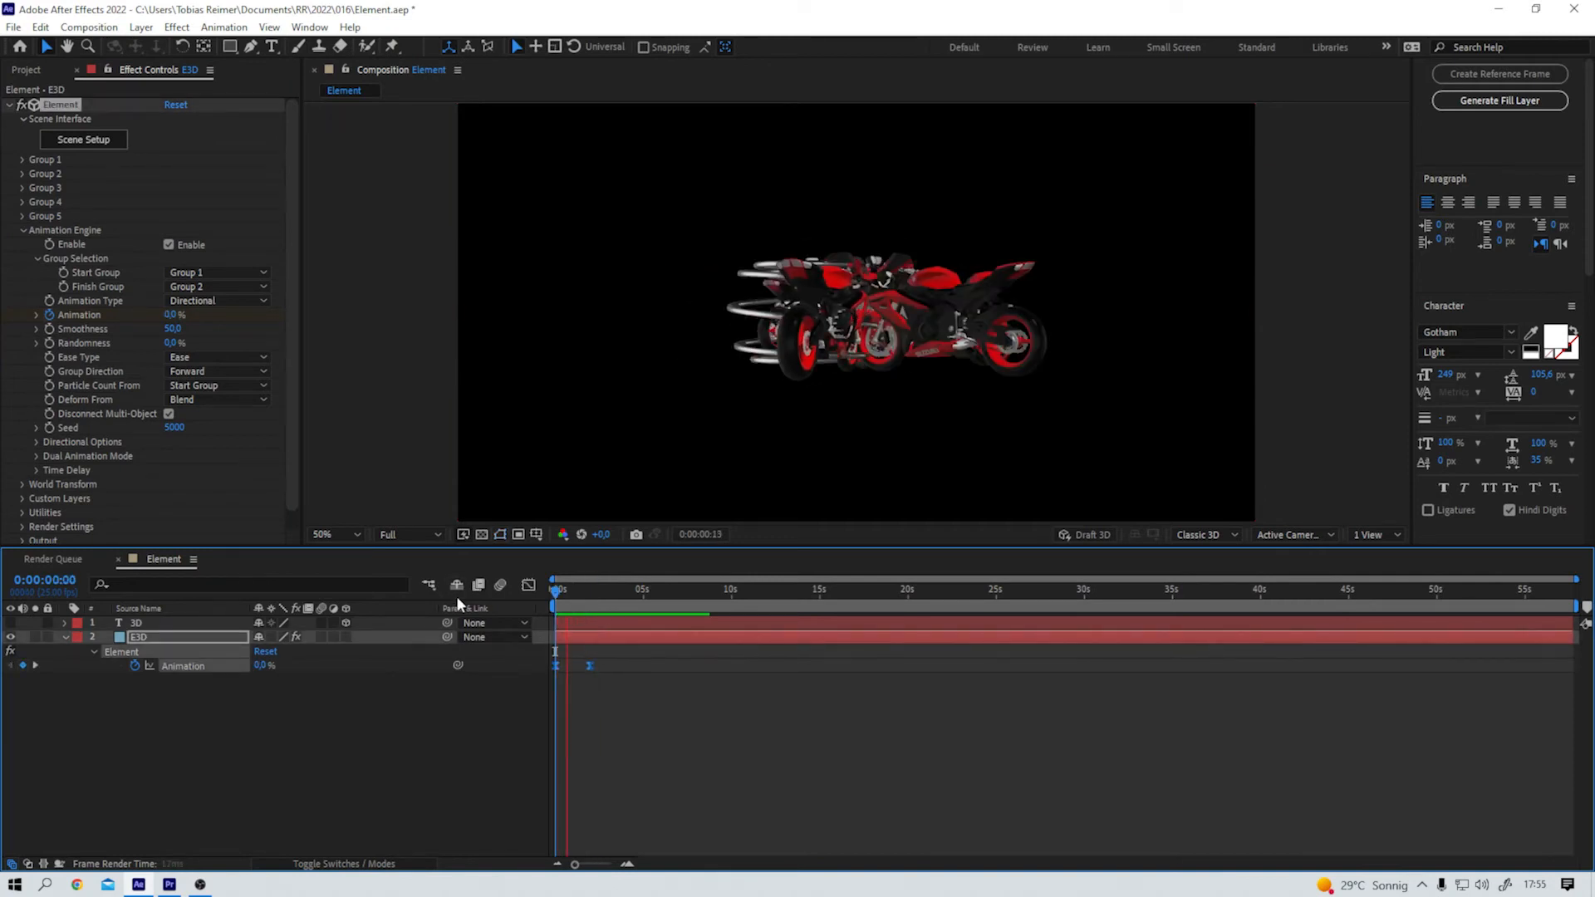
key("space")
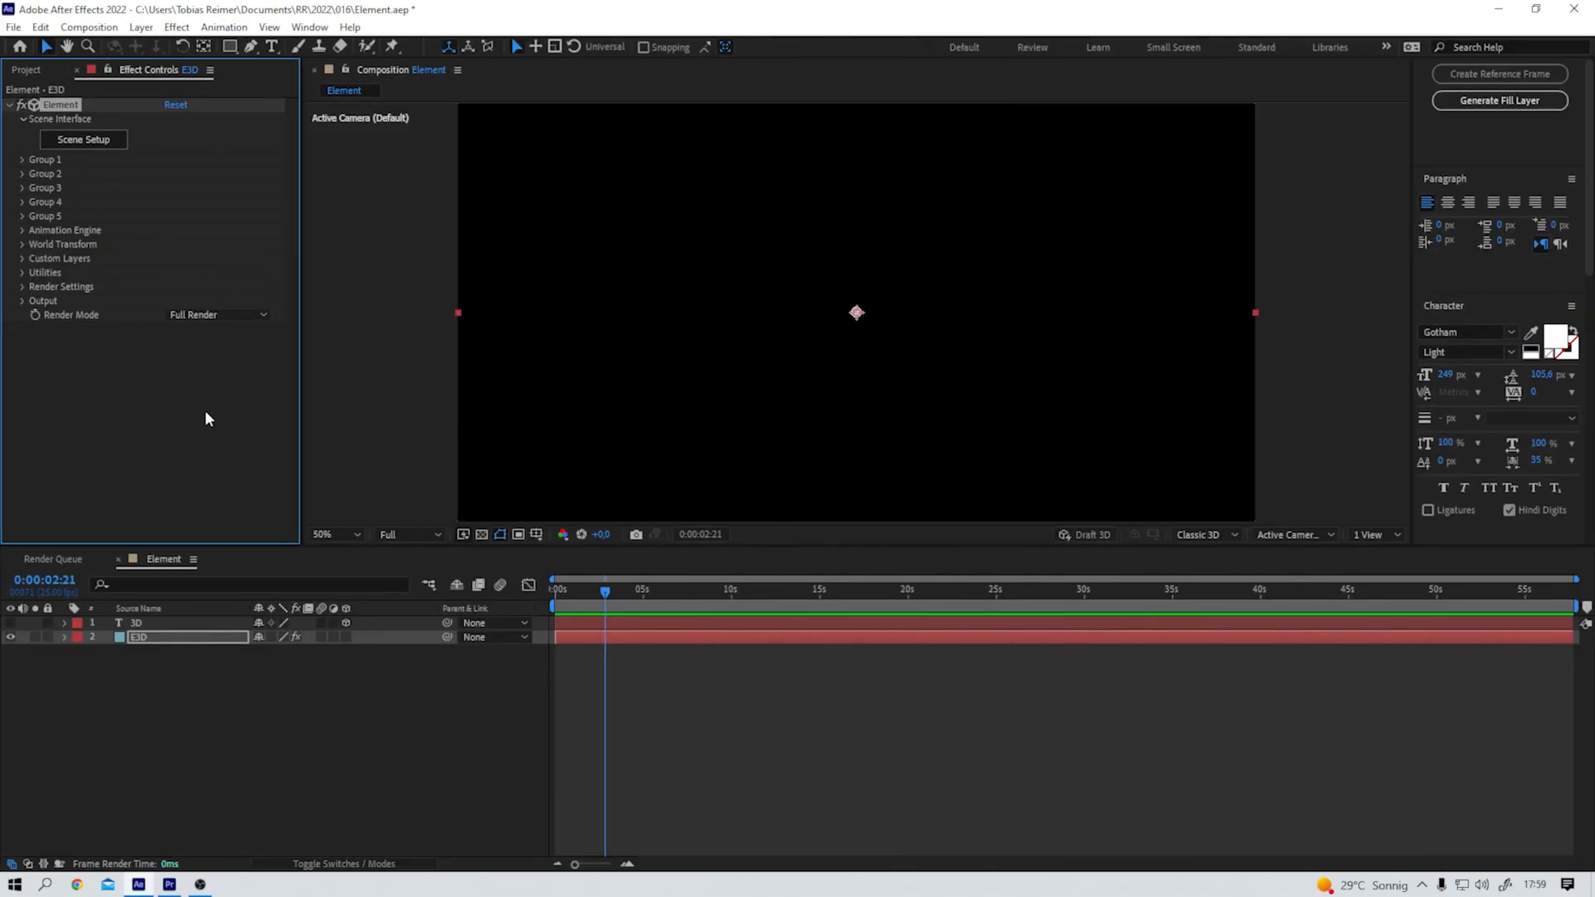
Make the "3D" text layer visible again
left_click(11, 623)
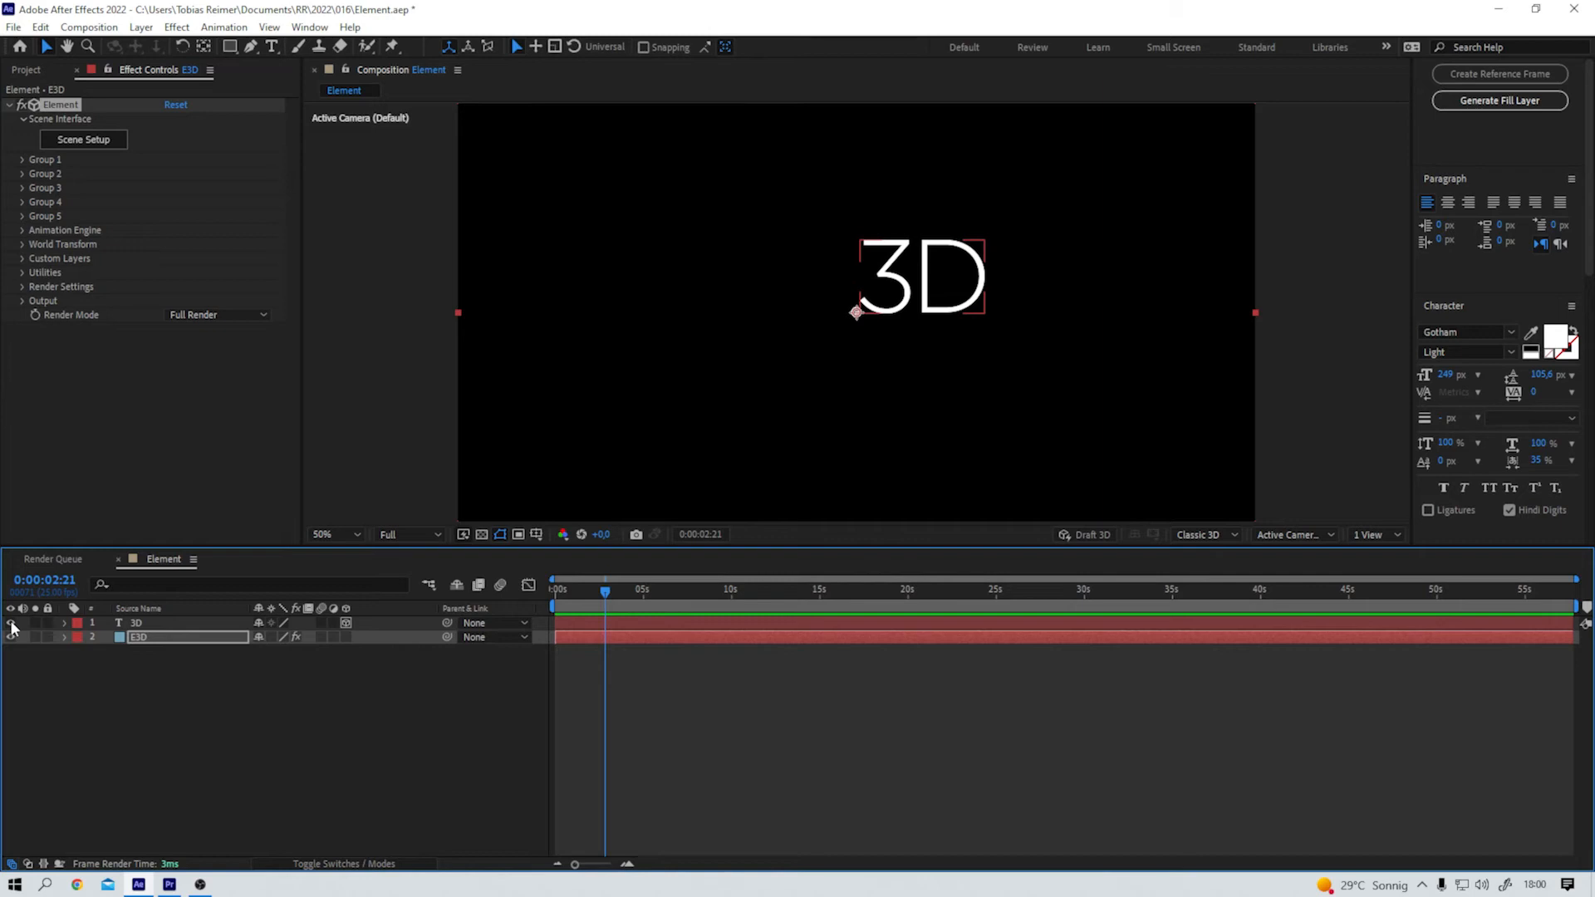
Hide the "3D" text layer and assign it as Path Layer 1 in the Element effect's Custom Text and Masks
left_click(11, 623)
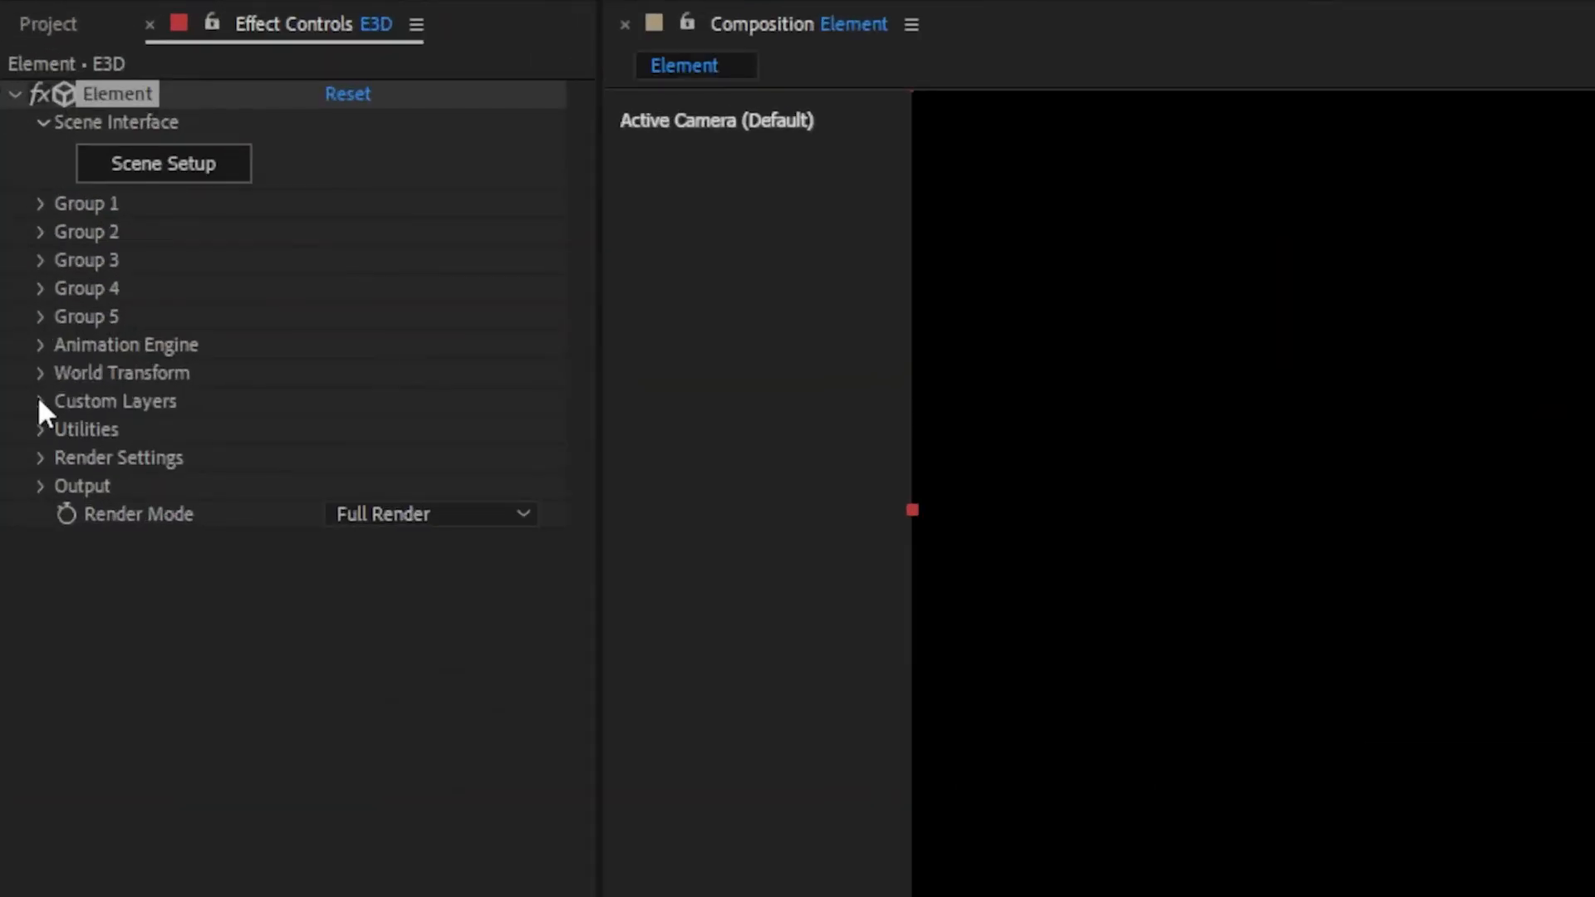
left_click(40, 402)
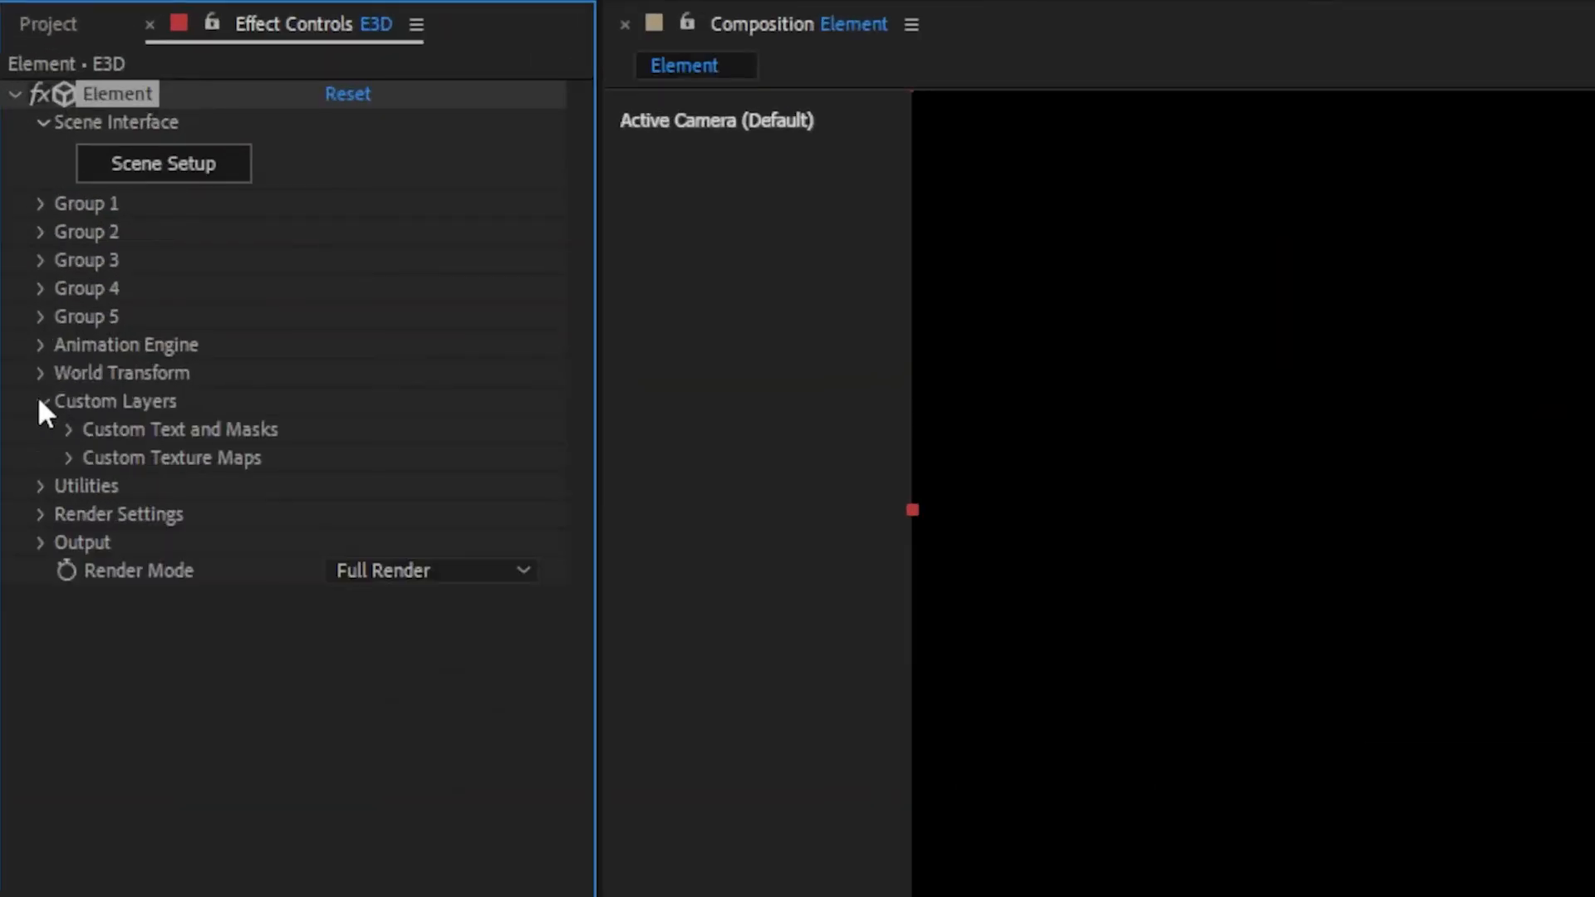
left_click(69, 429)
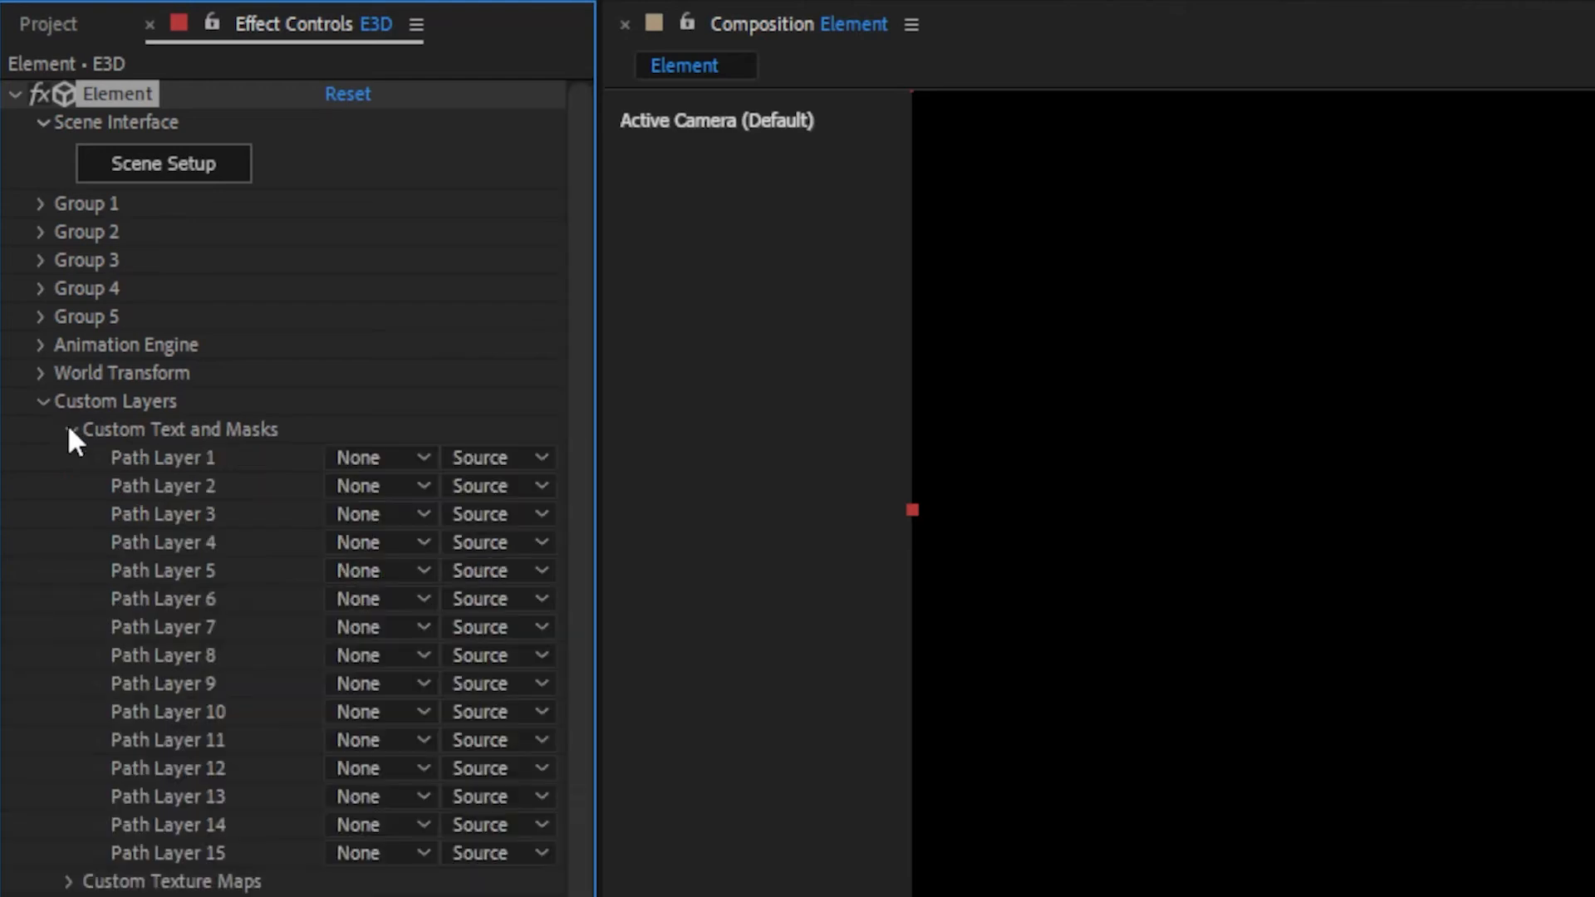
left_click(352, 456)
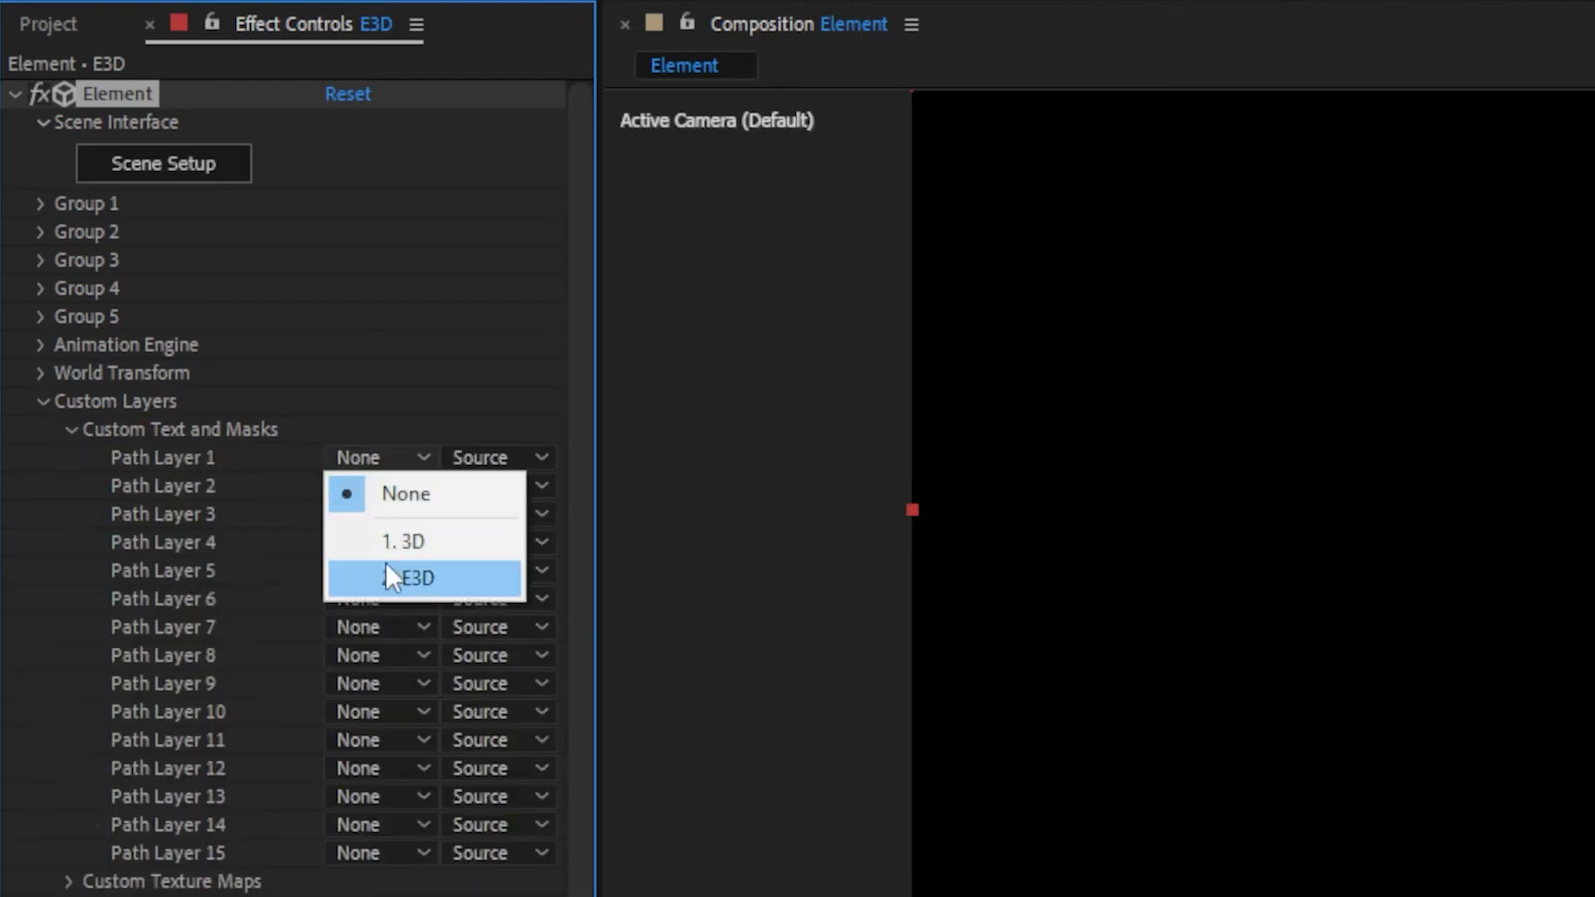
left_click(413, 541)
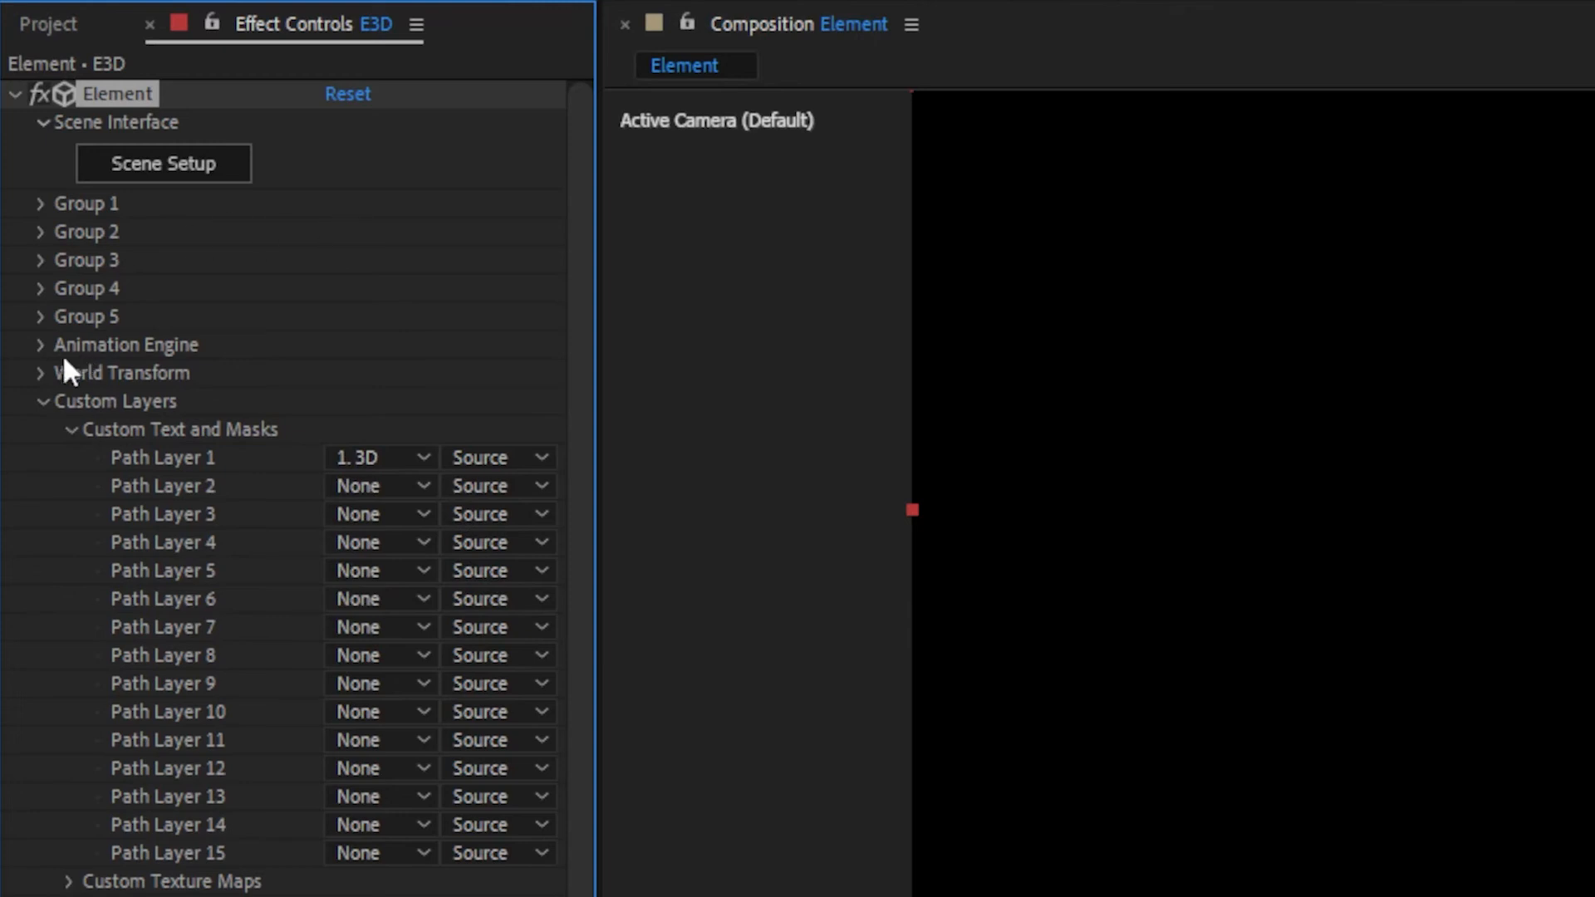
Create an extruded model from the custom text path in Element's Scene Setup
left_click(157, 166)
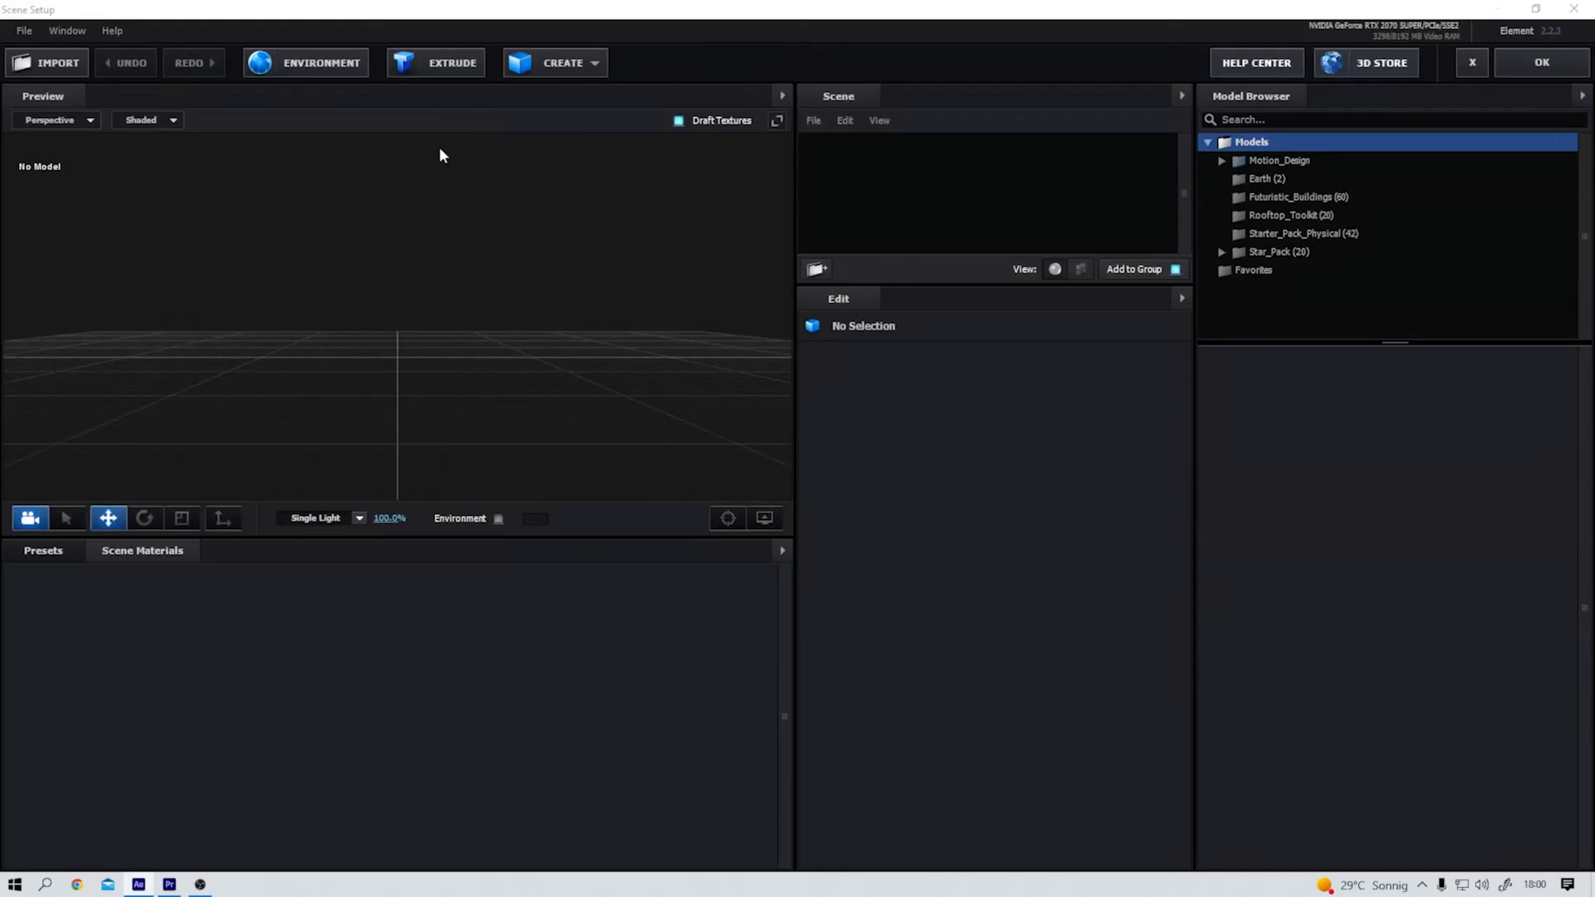
left_click(453, 67)
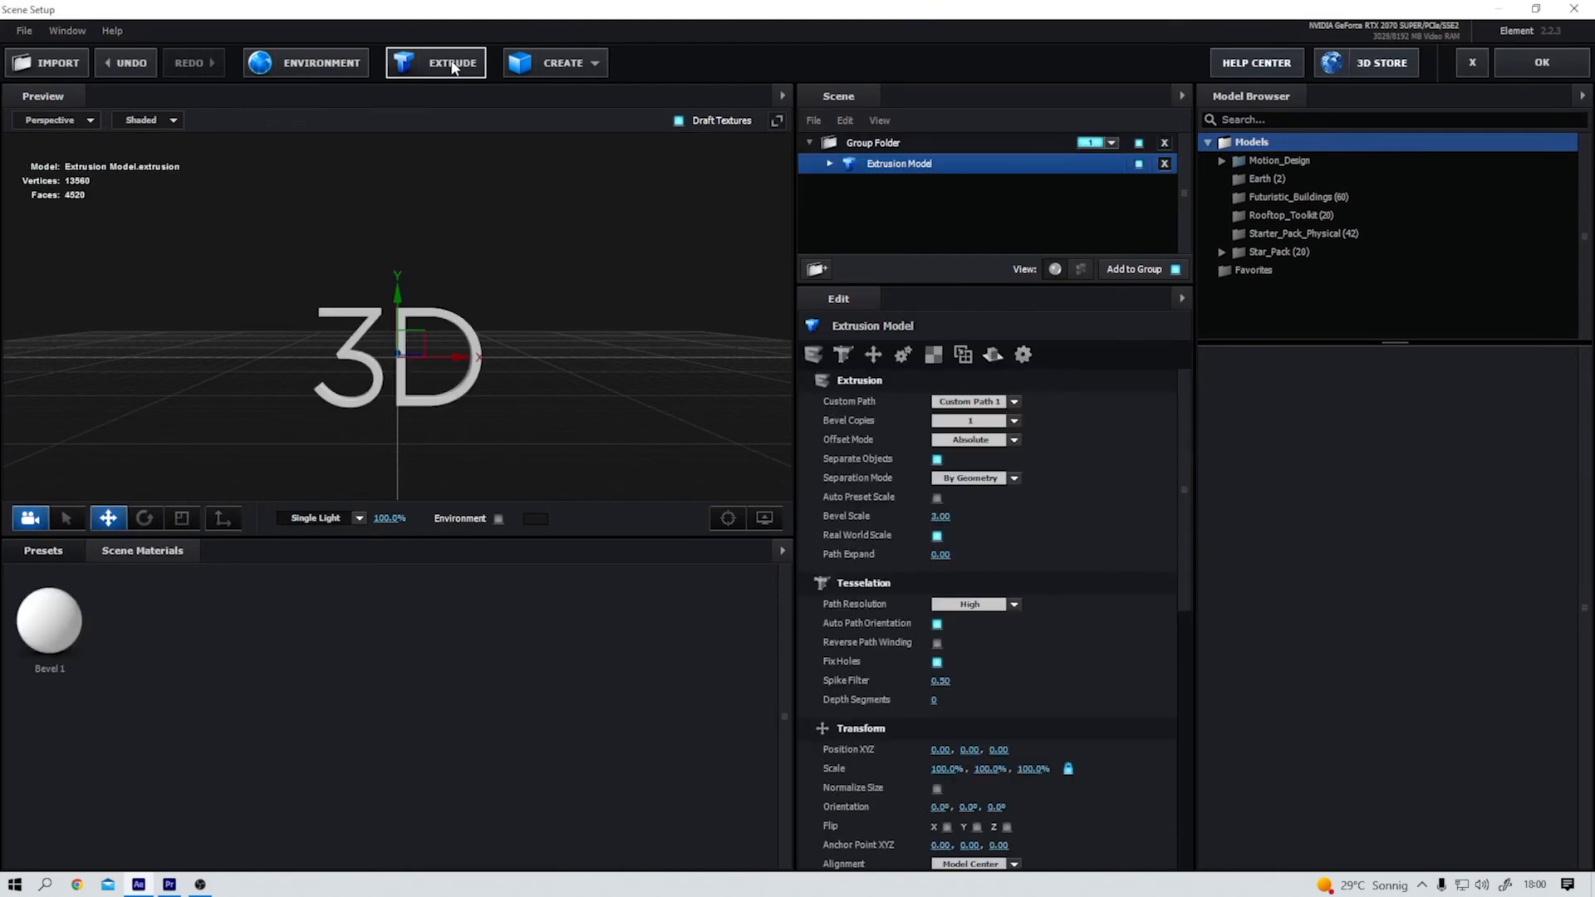
left_click_drag(368, 417, 411, 453)
Set the extrusion model's Bevel 1 to Bevel Size 2.18 and Bevel Segments 0
left_click(829, 164)
left_click(878, 185)
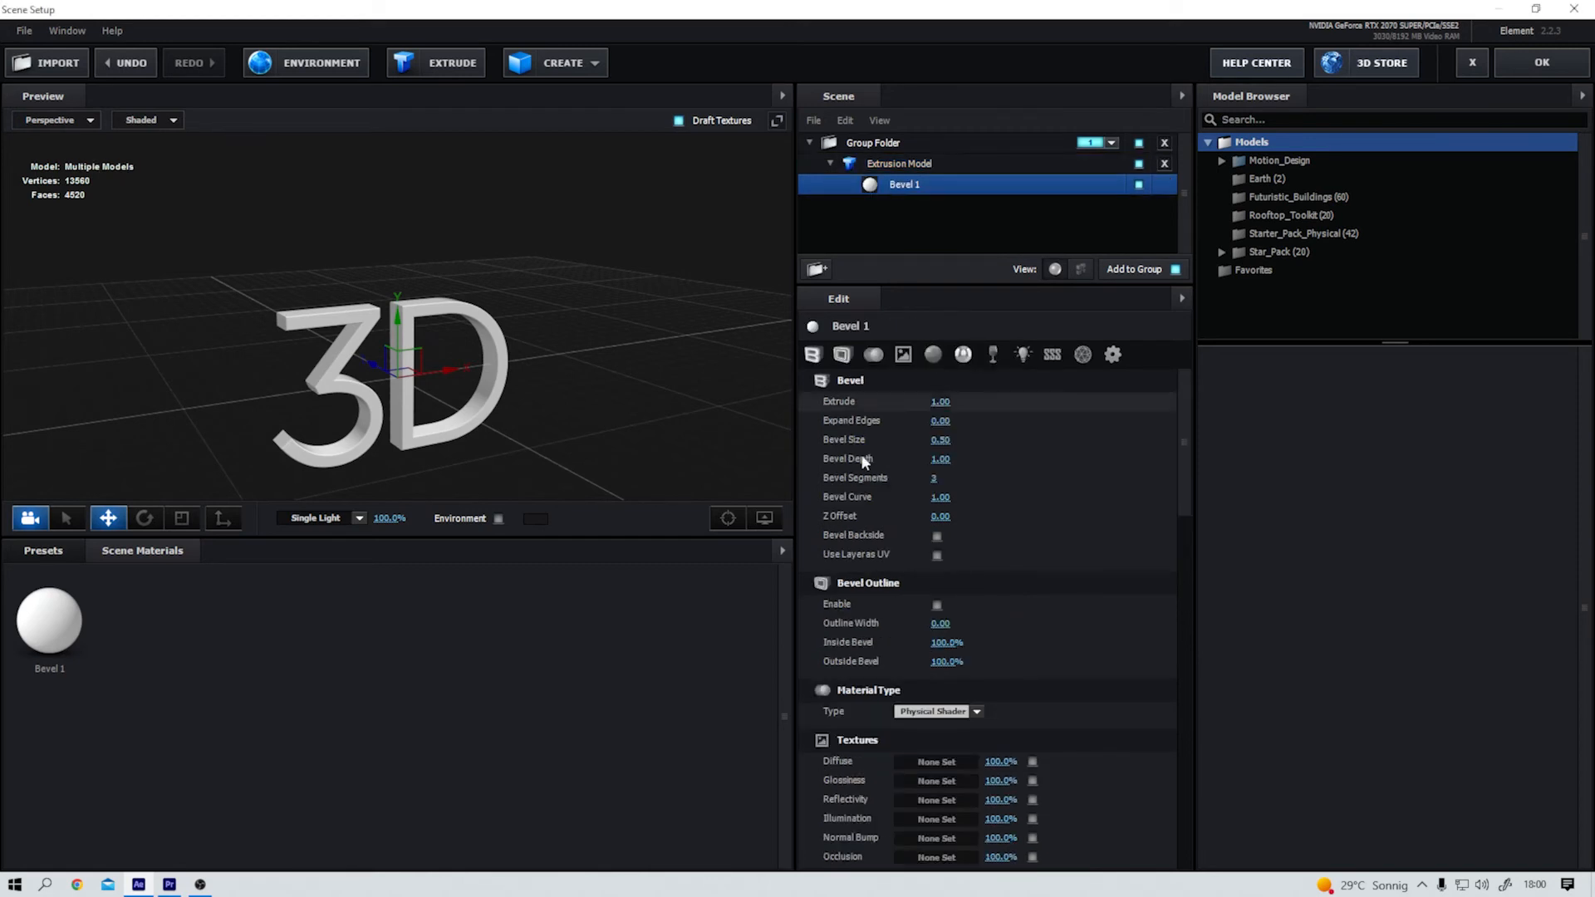
left_click_drag(941, 442, 1061, 440)
left_click_drag(934, 479, 912, 481)
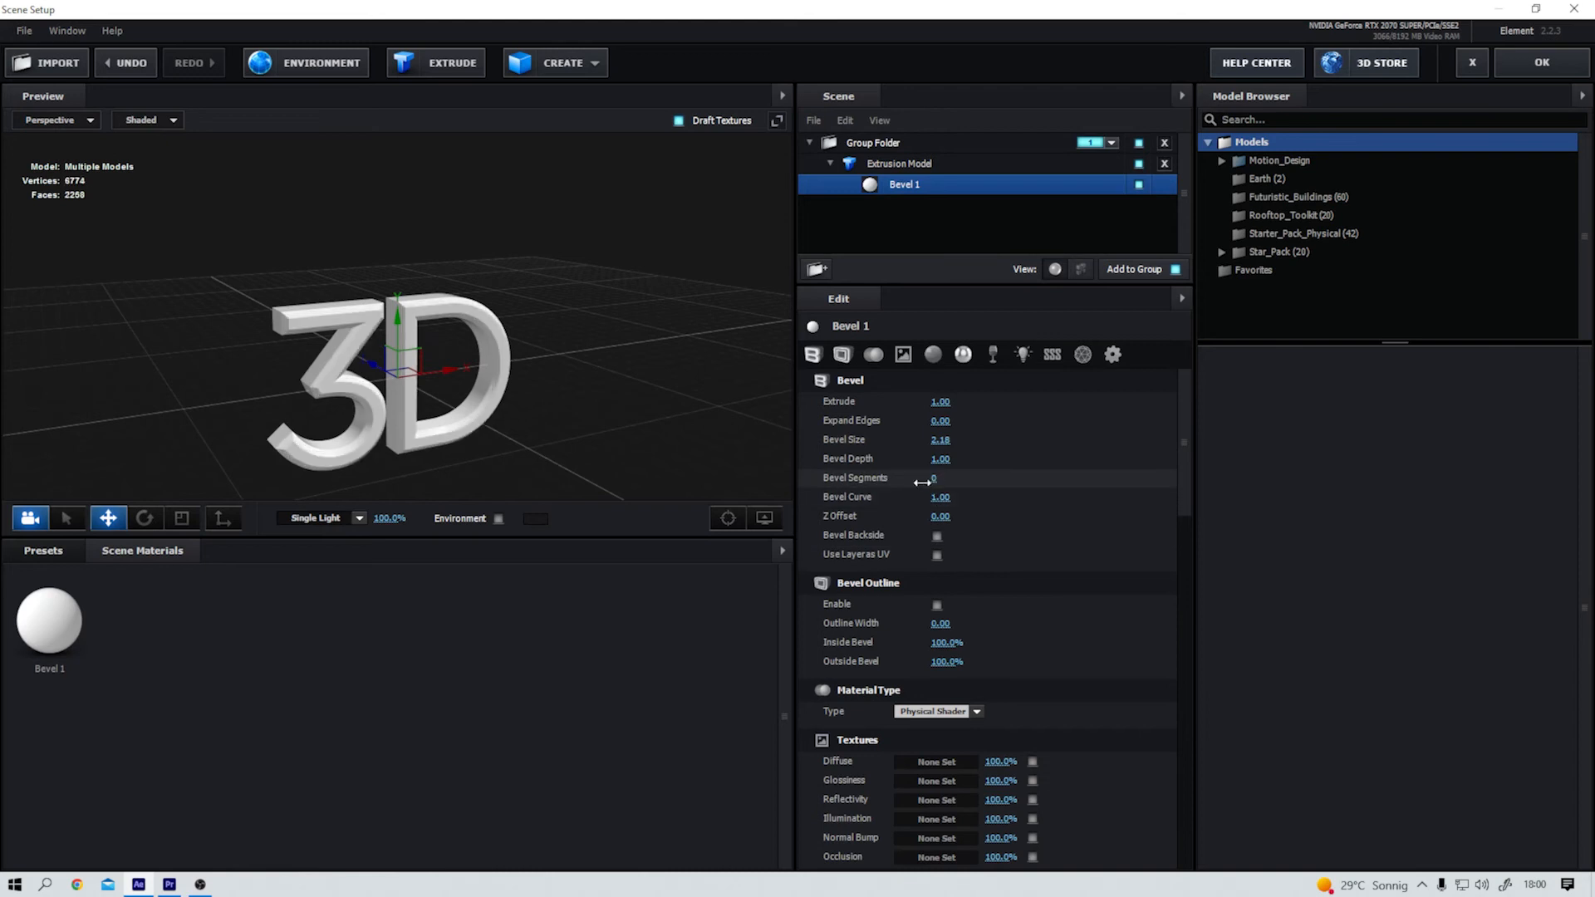
Apply the stone_05 material from the Pro_Shaders Stone presets to the extruded text's bevel
left_click(44, 550)
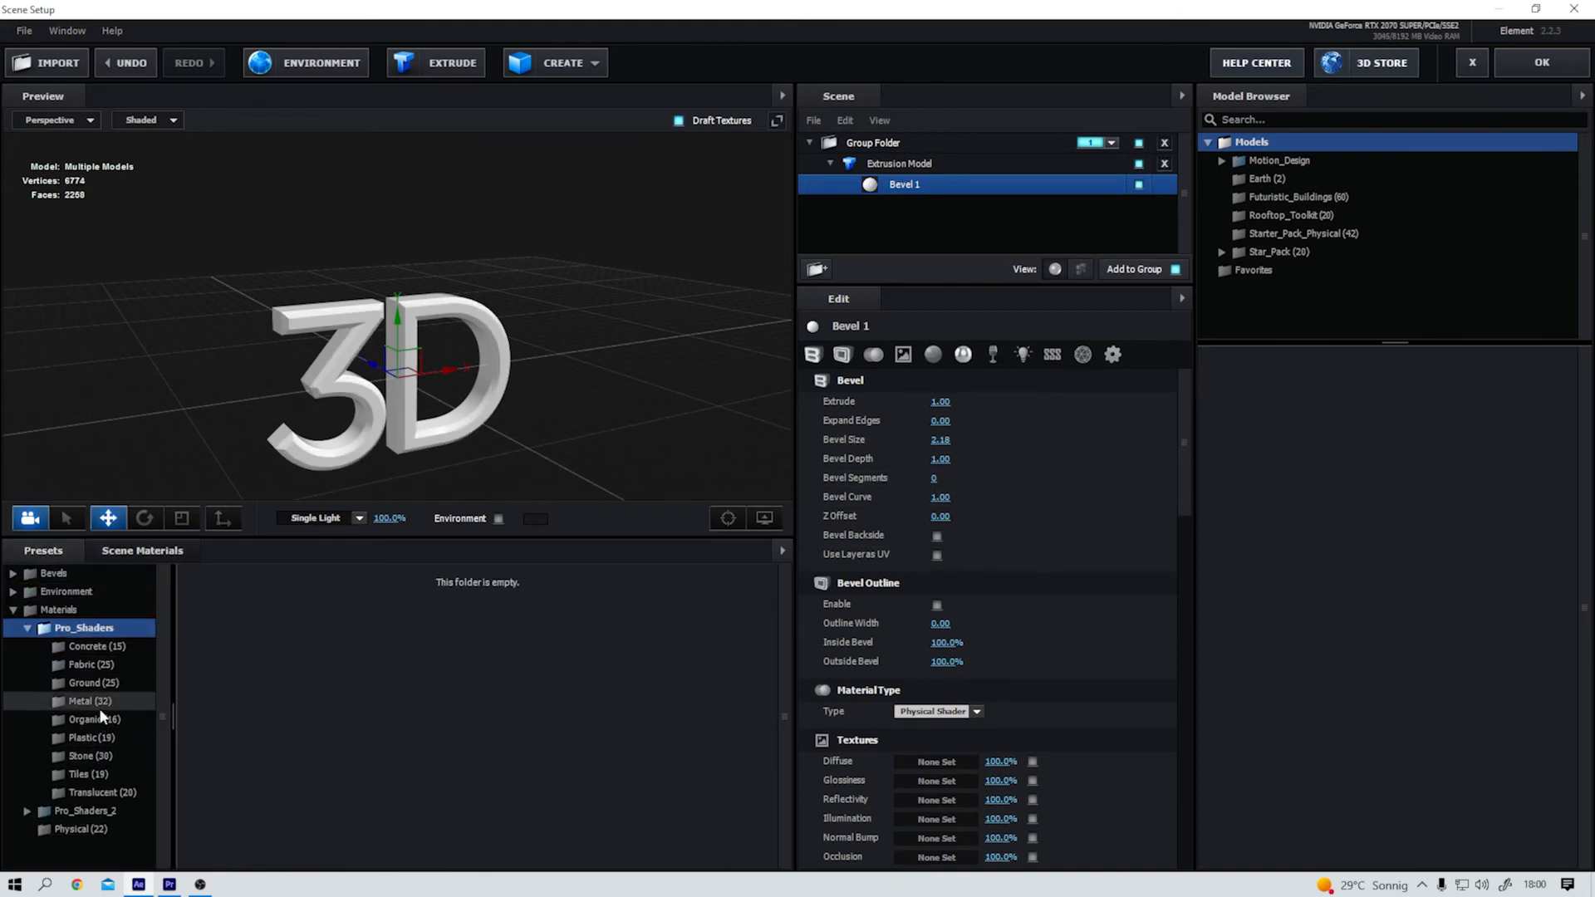
left_click(101, 754)
left_click(102, 754)
scroll(407, 736, "down", 2)
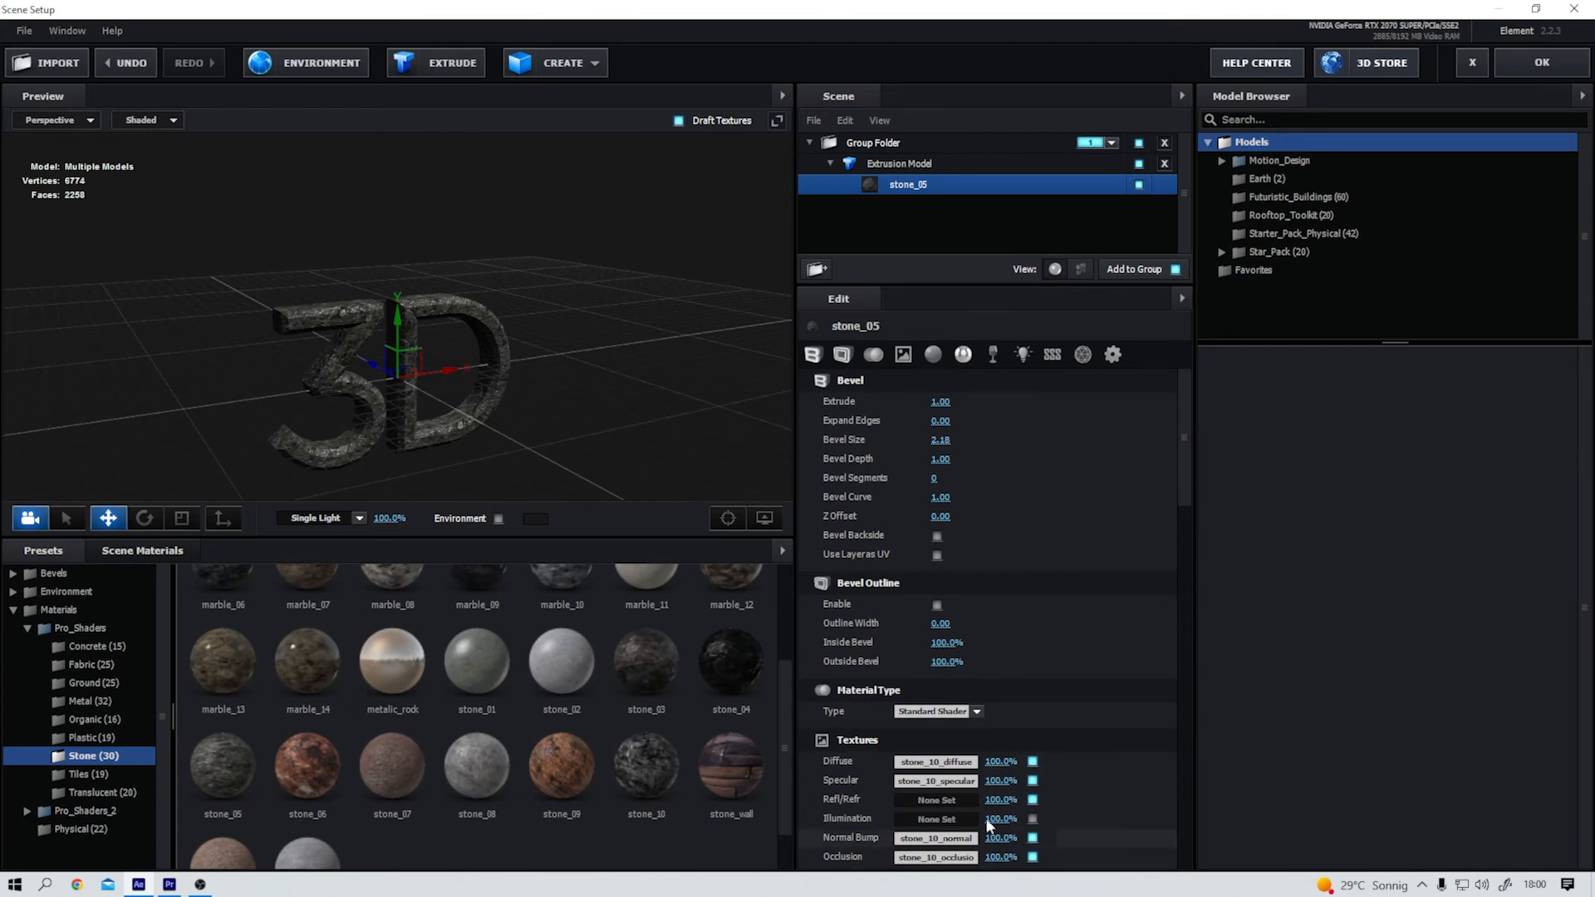
Raise the stone material's Normal Bump to 248% and accept the scene to return to the composition
scroll(1092, 792, "down", 1)
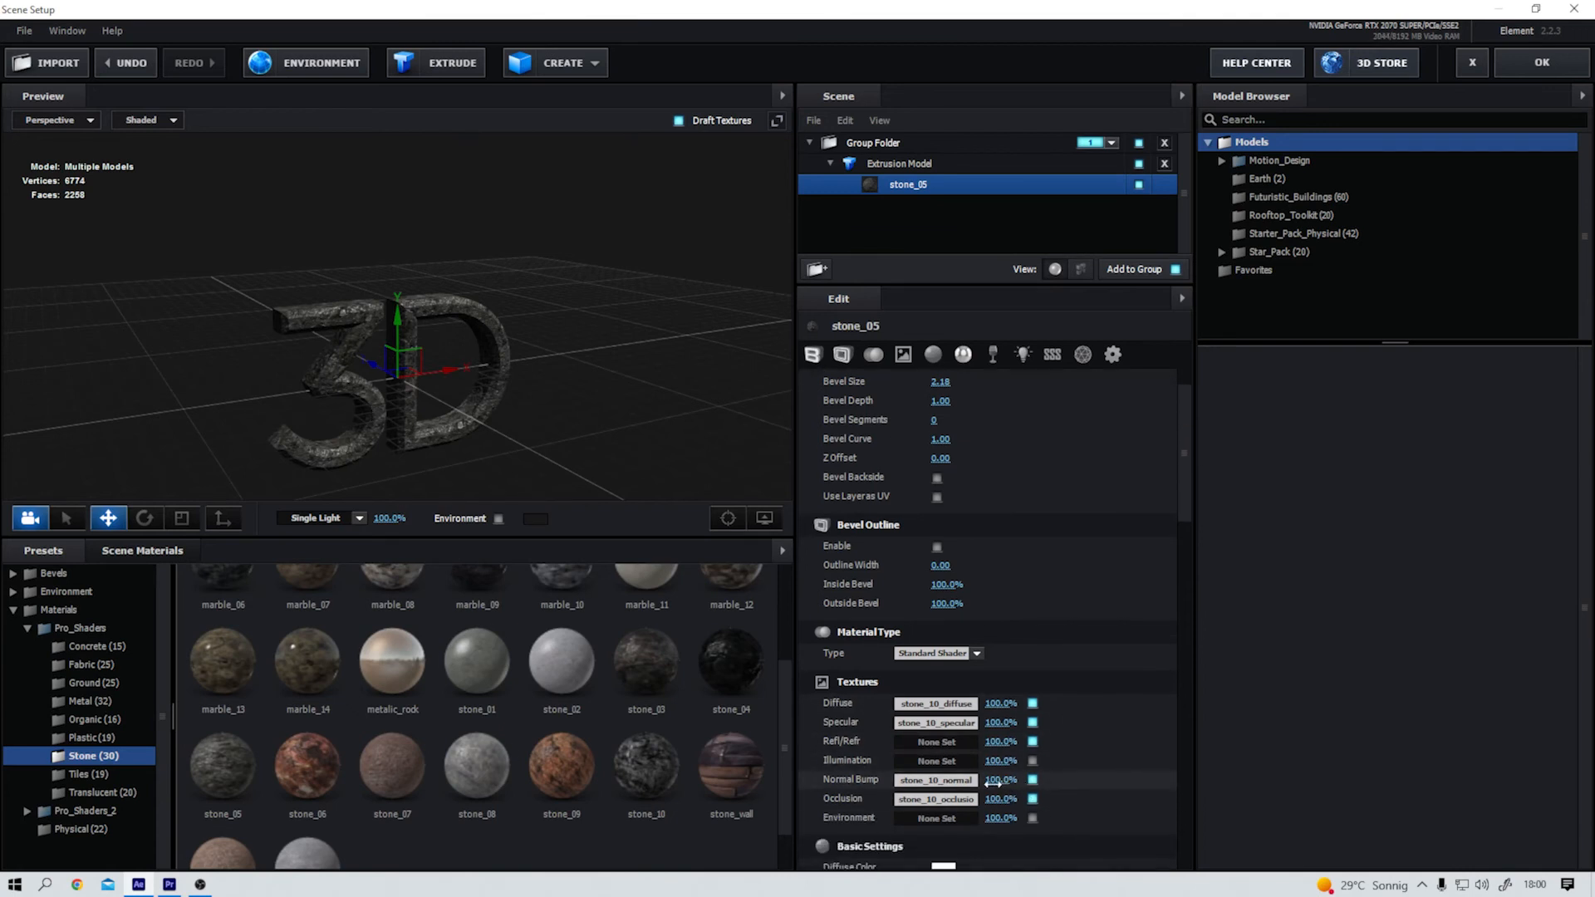
left_click_drag(1001, 782, 1126, 790)
left_click_drag(415, 371, 396, 426)
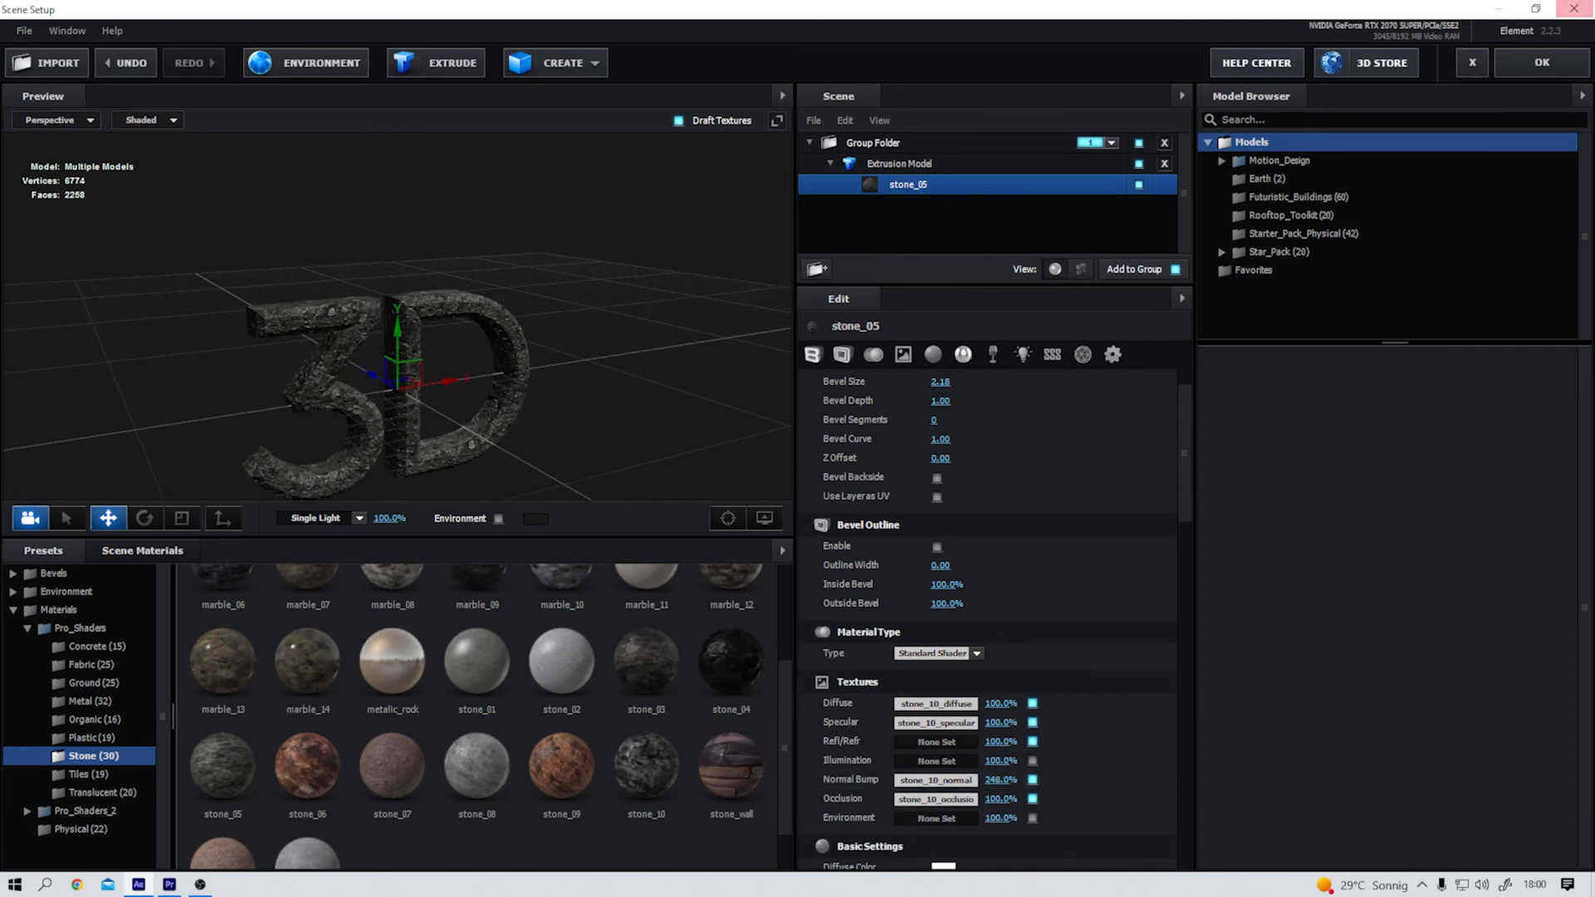
left_click(1547, 73)
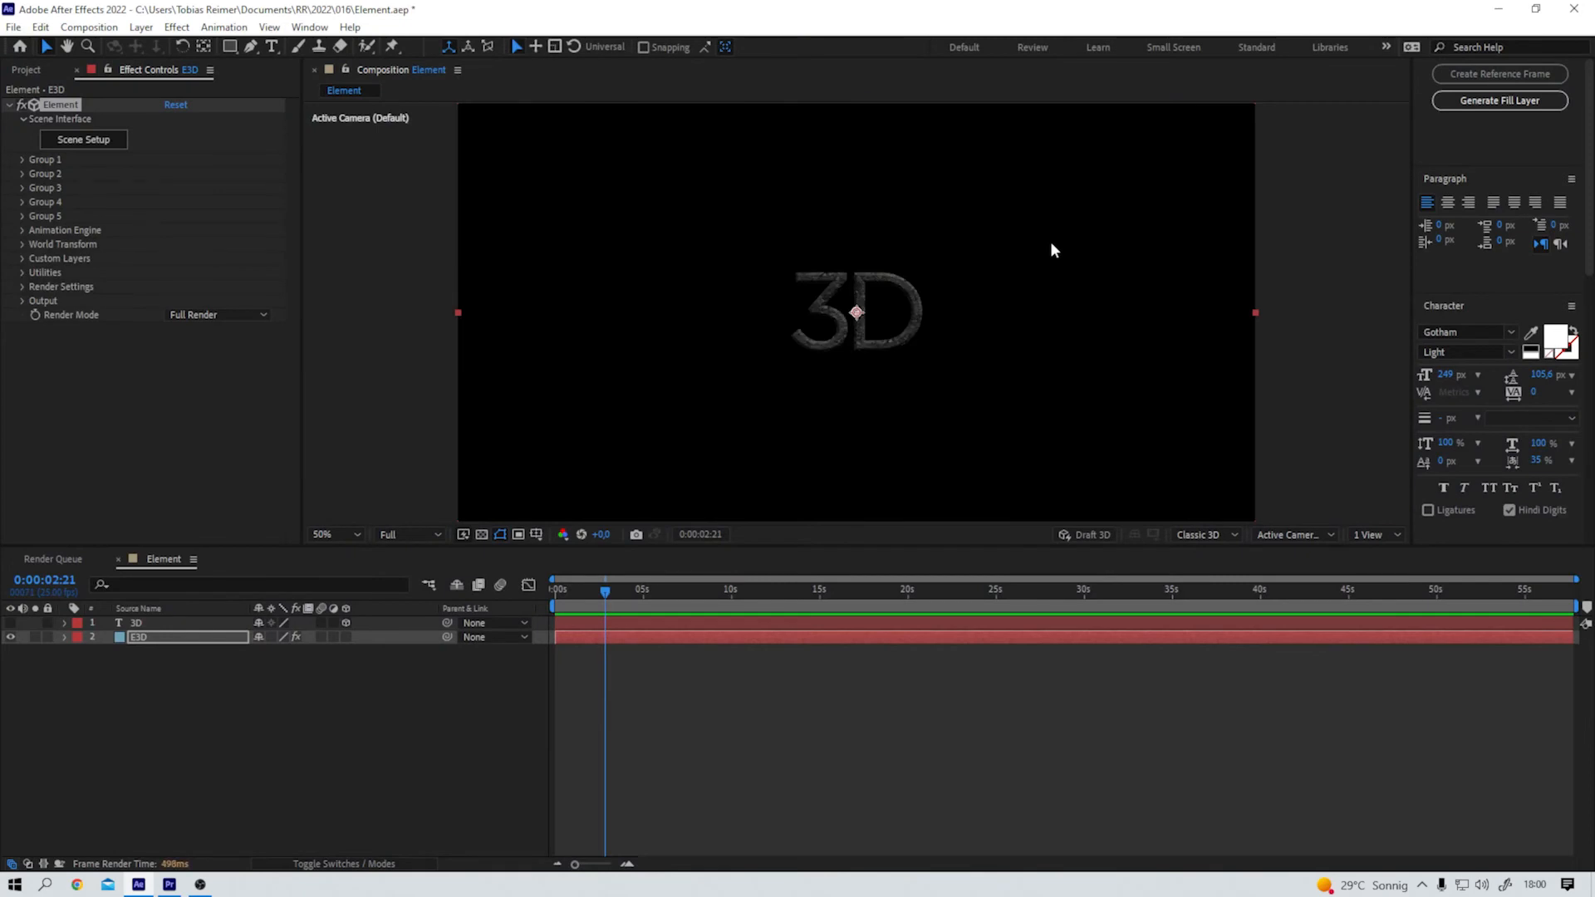
Add a two-node camera with the 35mm preset and orbit it around the extruded "3D" text
right_click(158, 737)
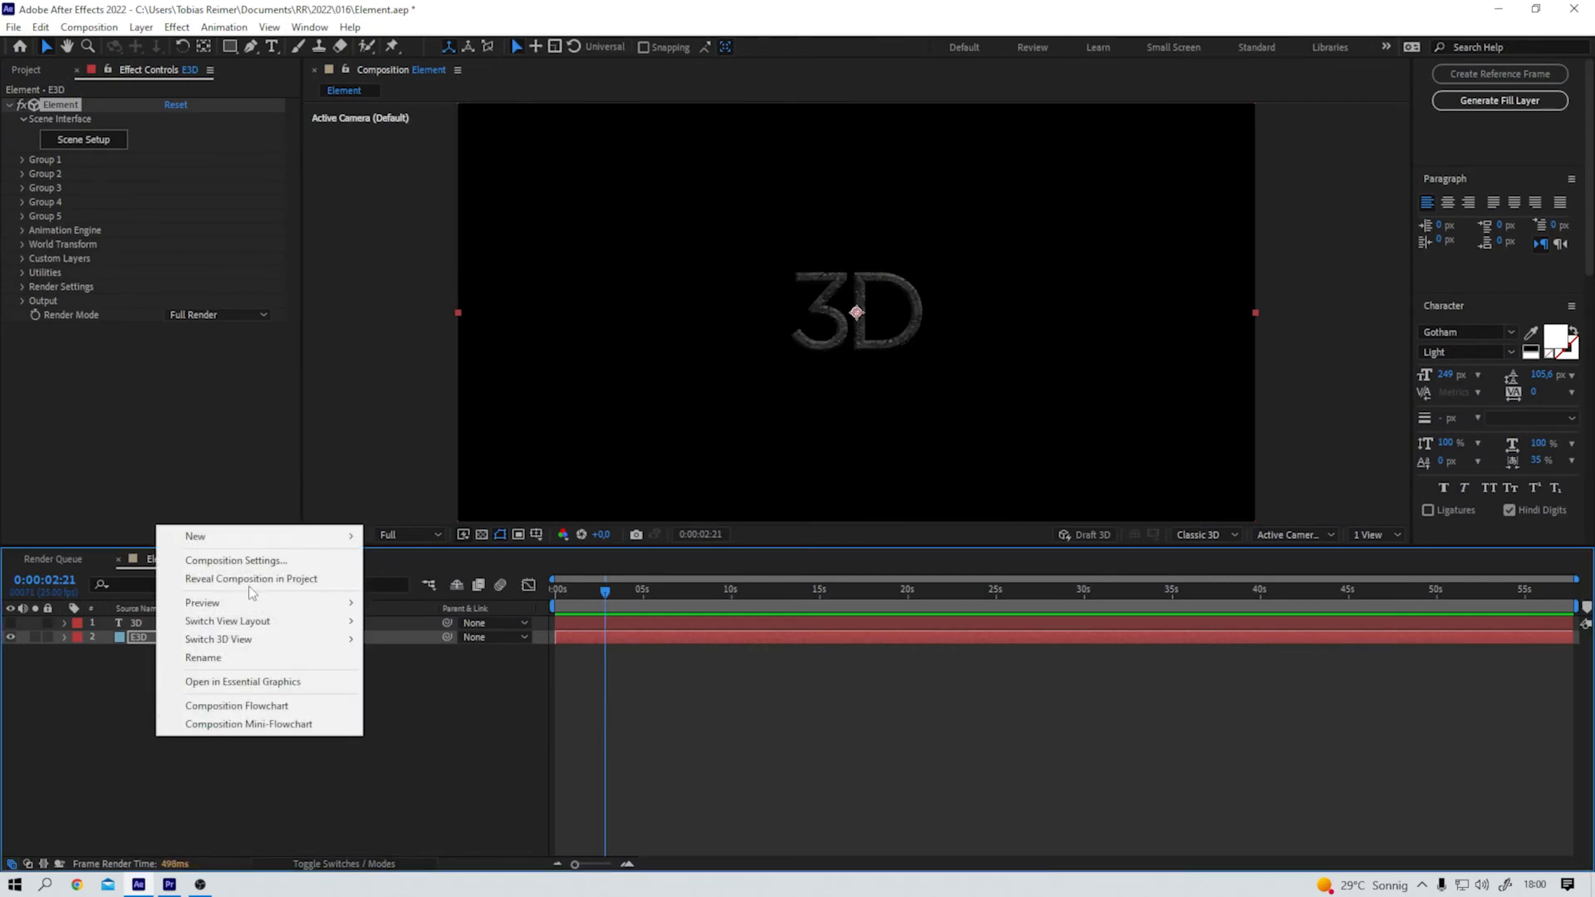
mouse_move(250, 536)
left_click(450, 623)
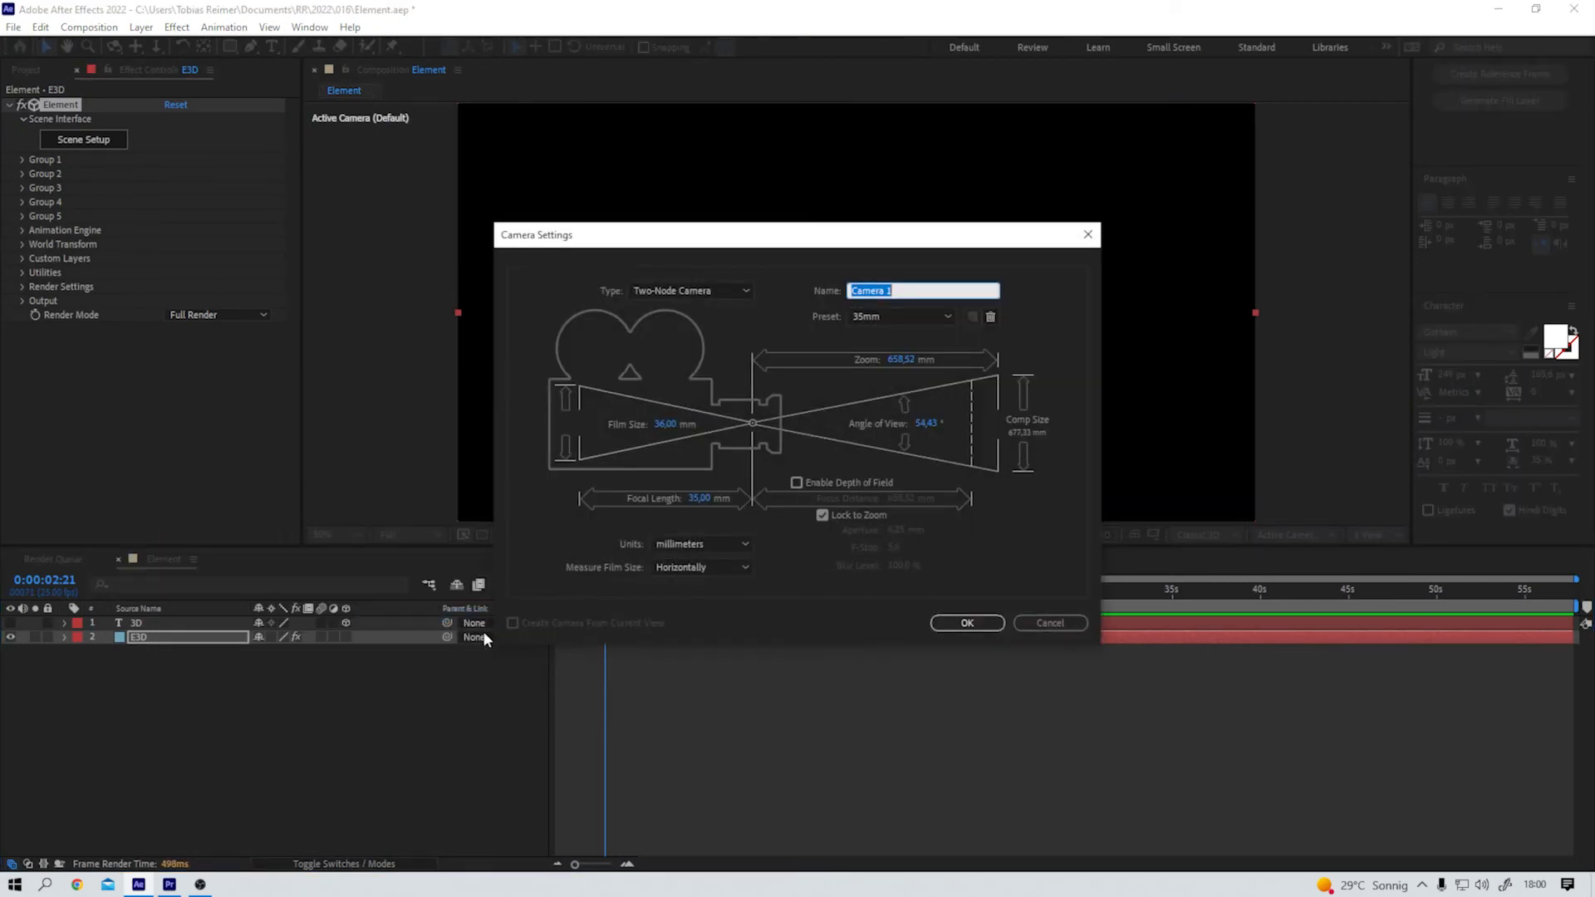
left_click(968, 628)
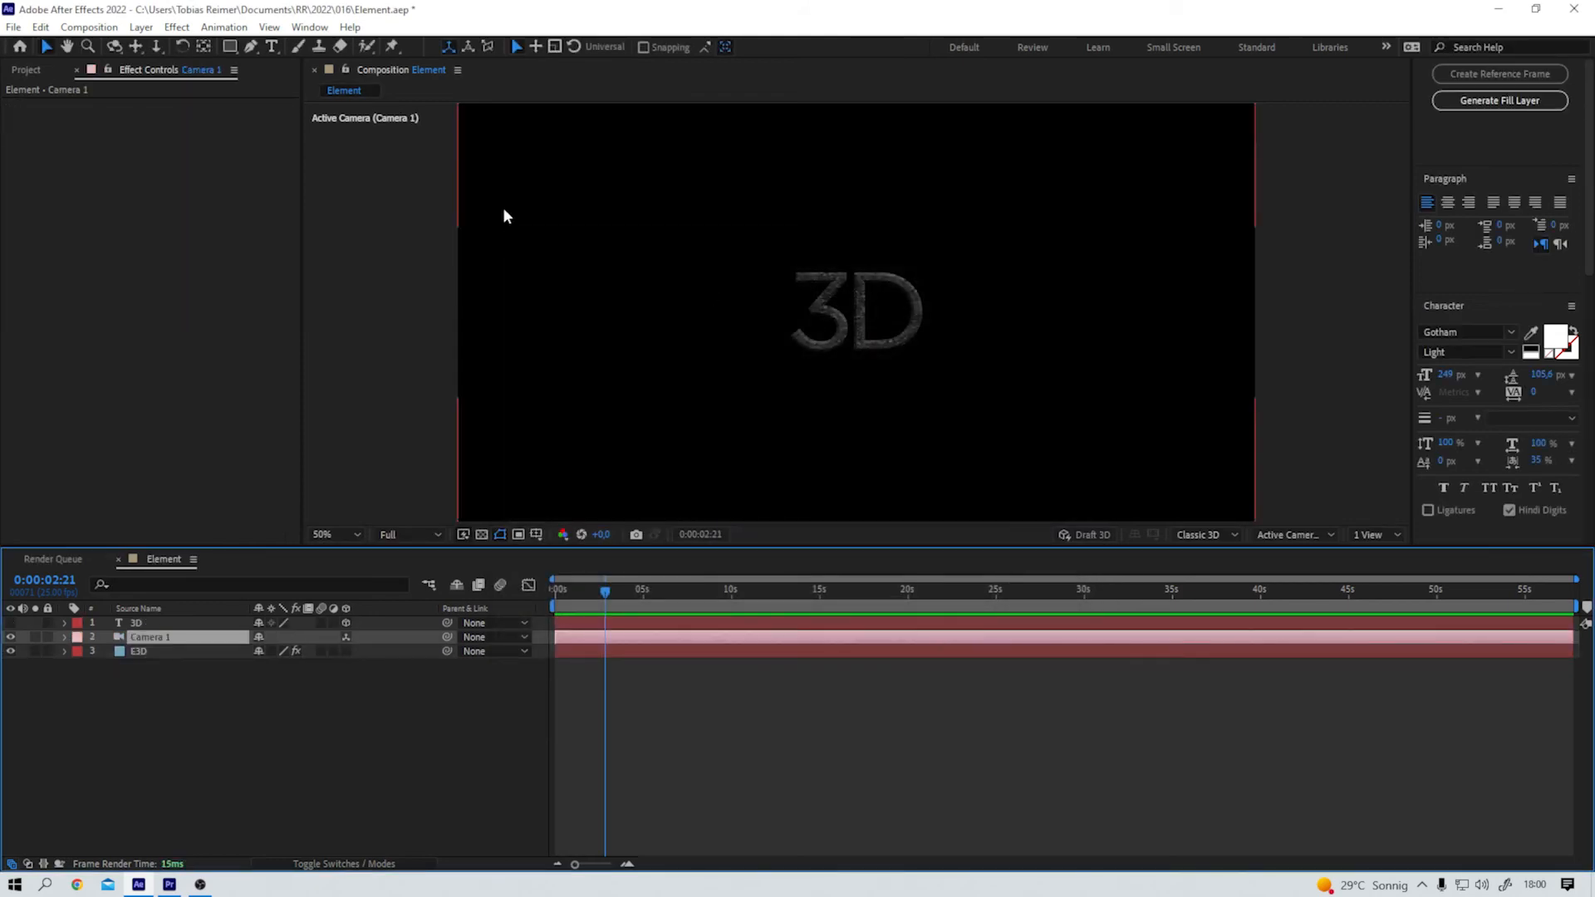
left_click(114, 46)
left_click_drag(898, 332, 347, 334)
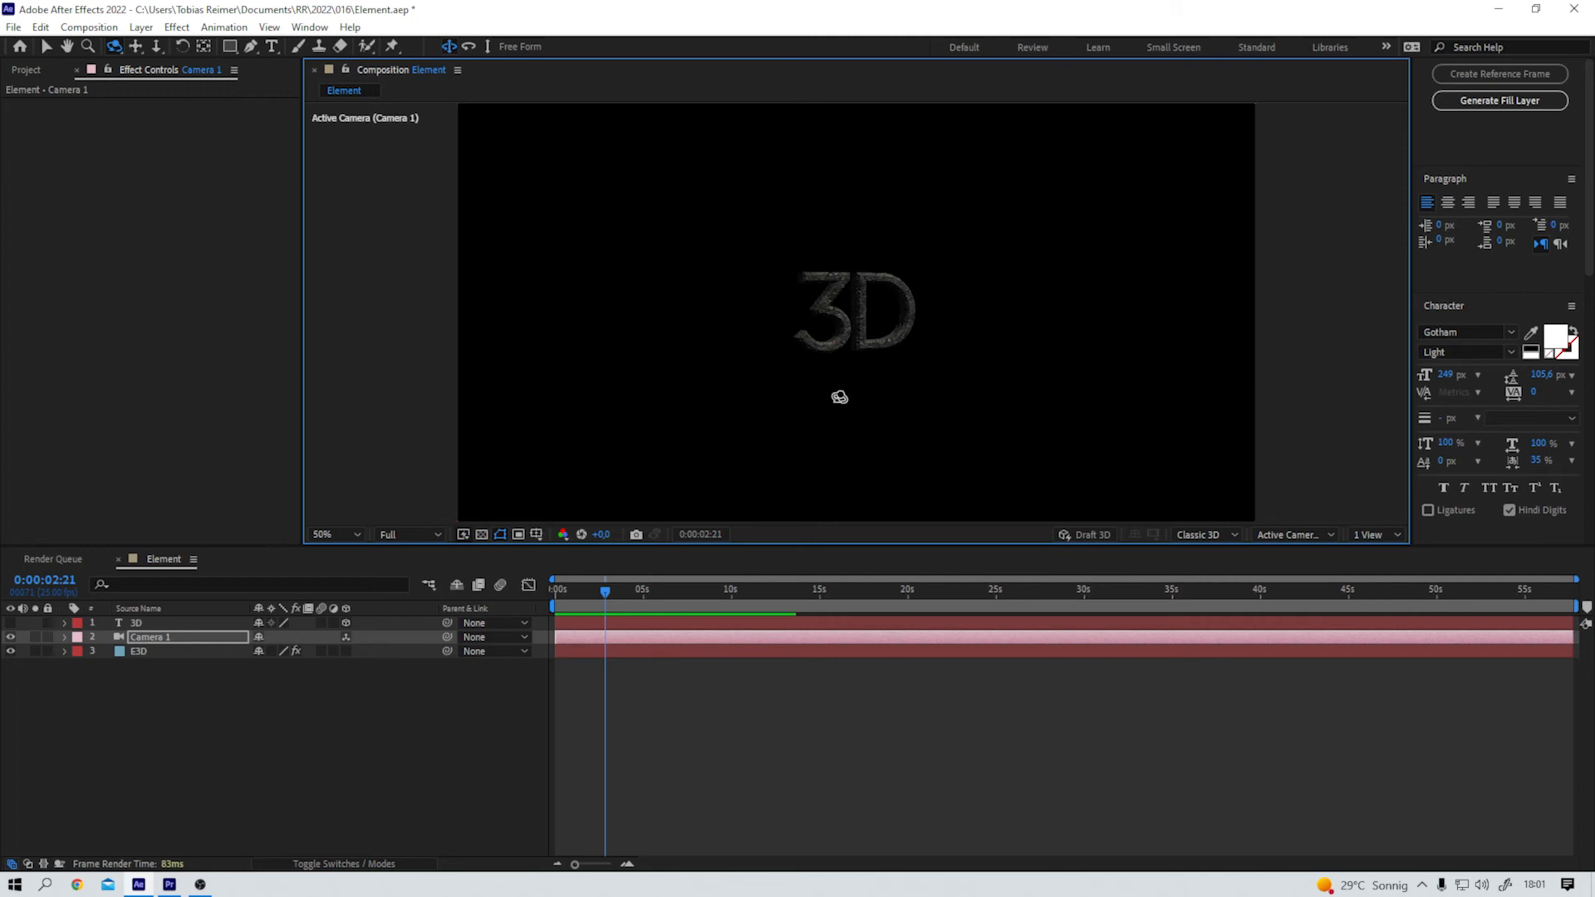
Switch to the Chrome browser
left_click(76, 884)
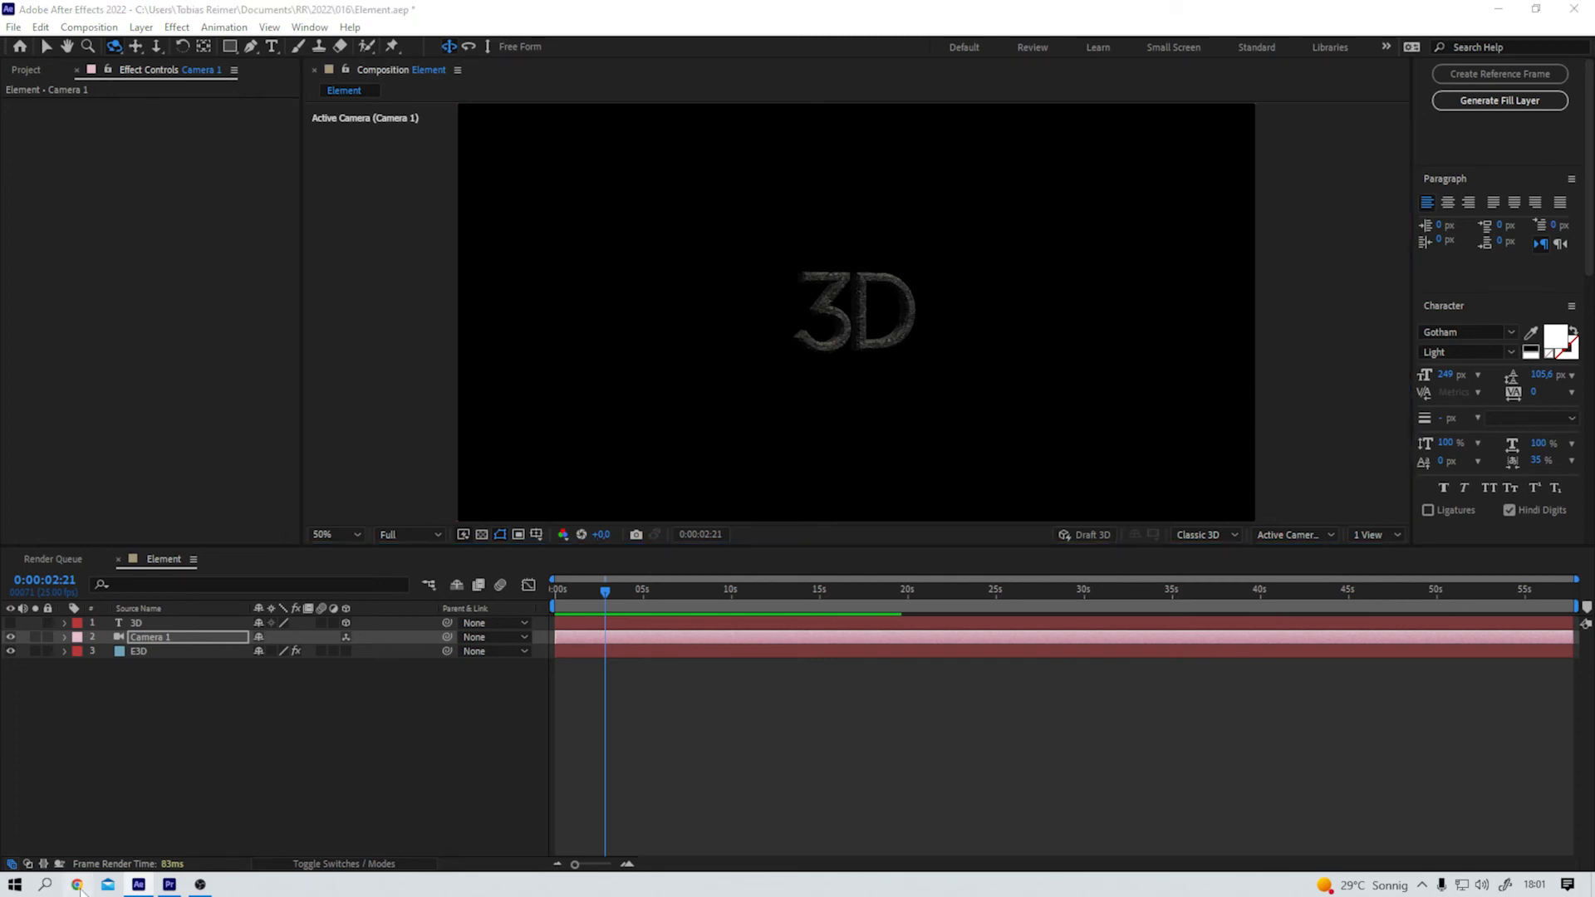